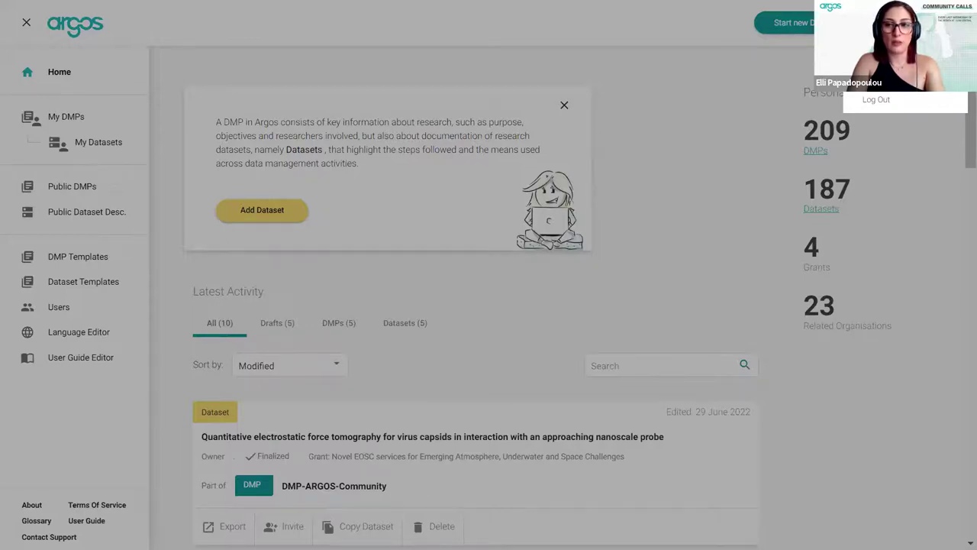
Step: Check My Profile, then return Home and browse the Latest Activity list
left_click(877, 75)
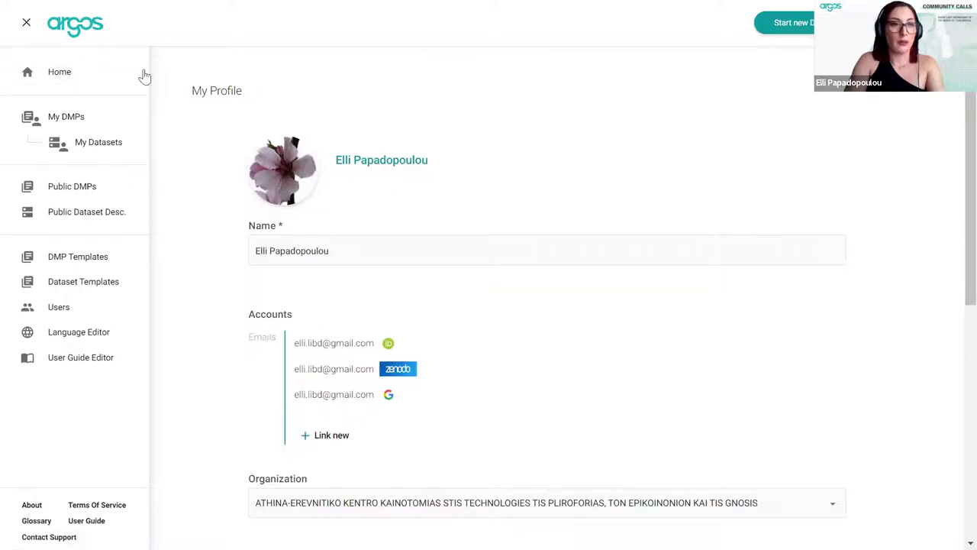
left_click(100, 79)
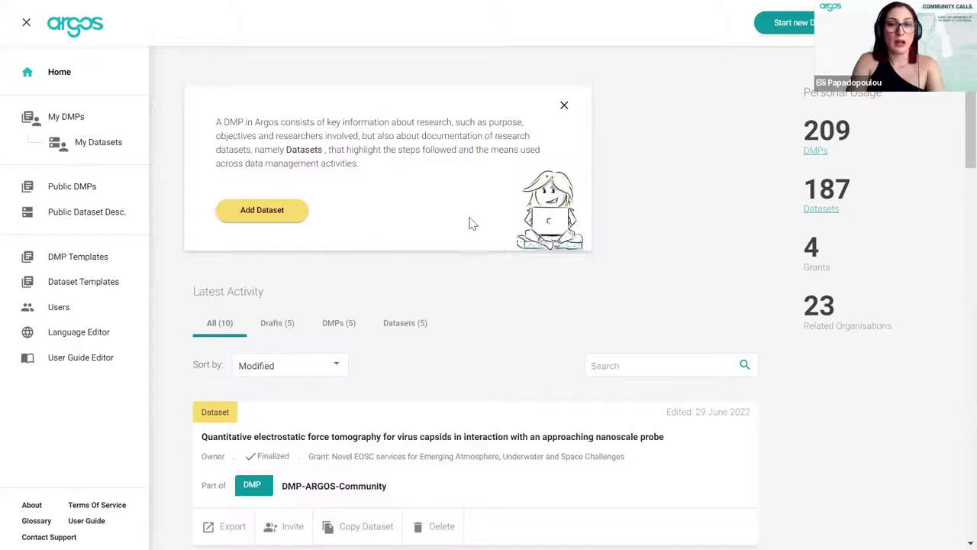
scroll(489, 371, "down", 3)
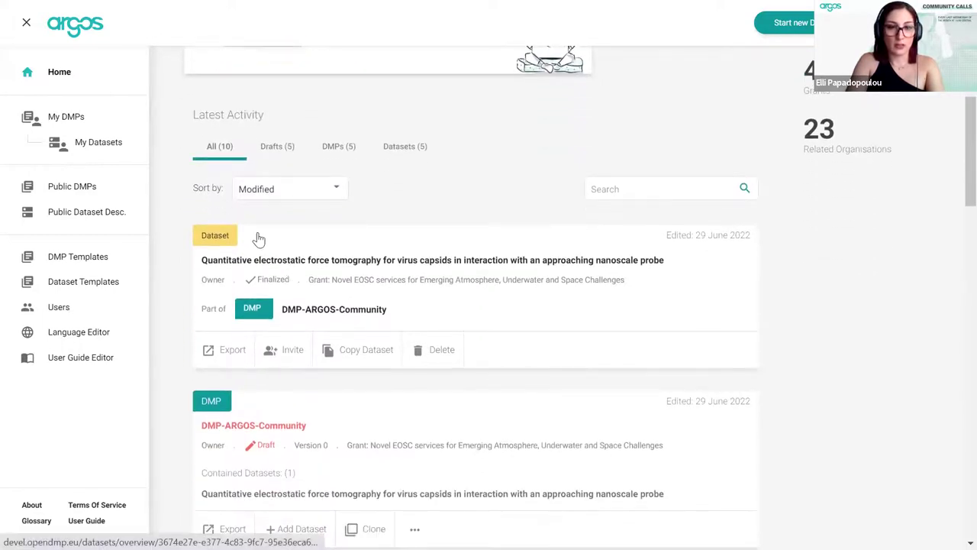
scroll(336, 419, "down", 1)
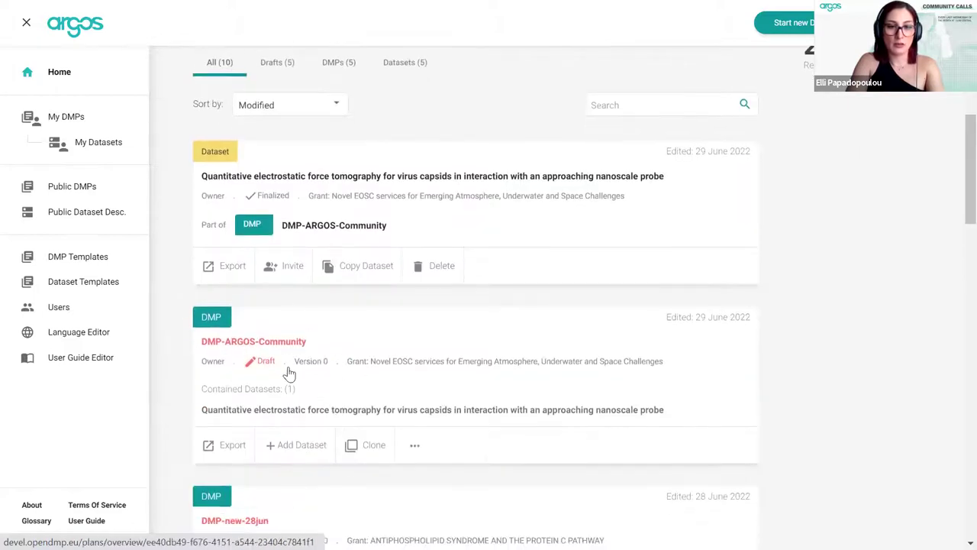
scroll(291, 373, "down", 2)
scroll(291, 373, "up", 2)
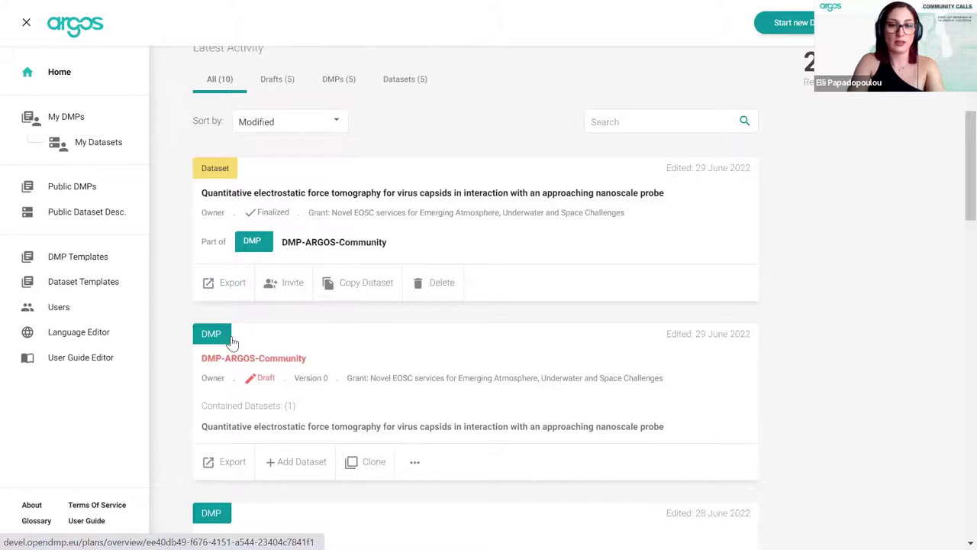
scroll(396, 344, "up", 3)
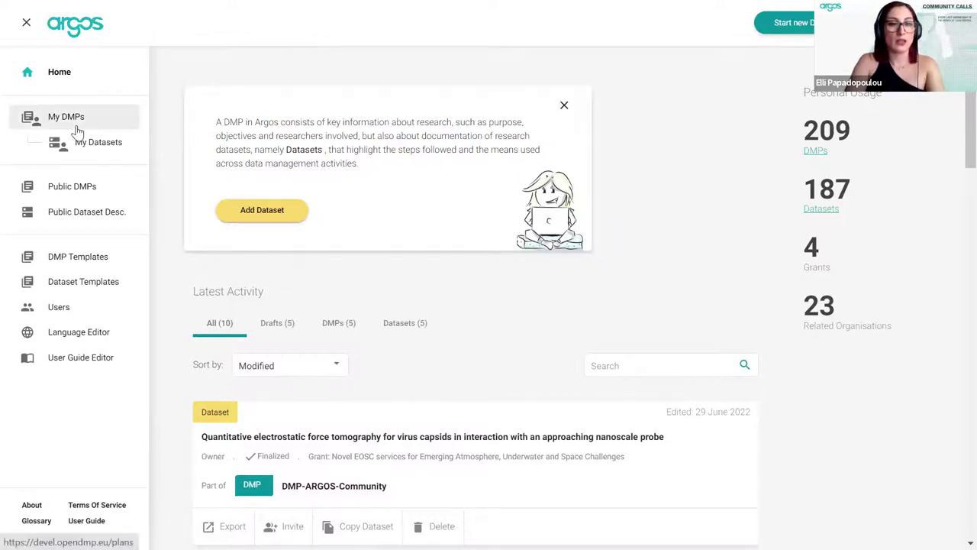
Step: Browse Public DMPs, including the he template v2 details, and the Public Dataset Descriptions
left_click(82, 187)
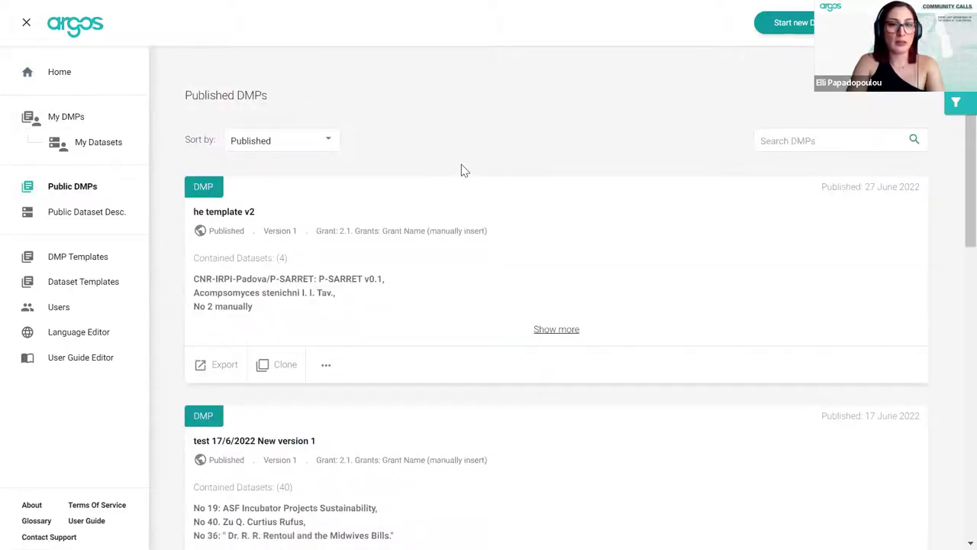
left_click(461, 200)
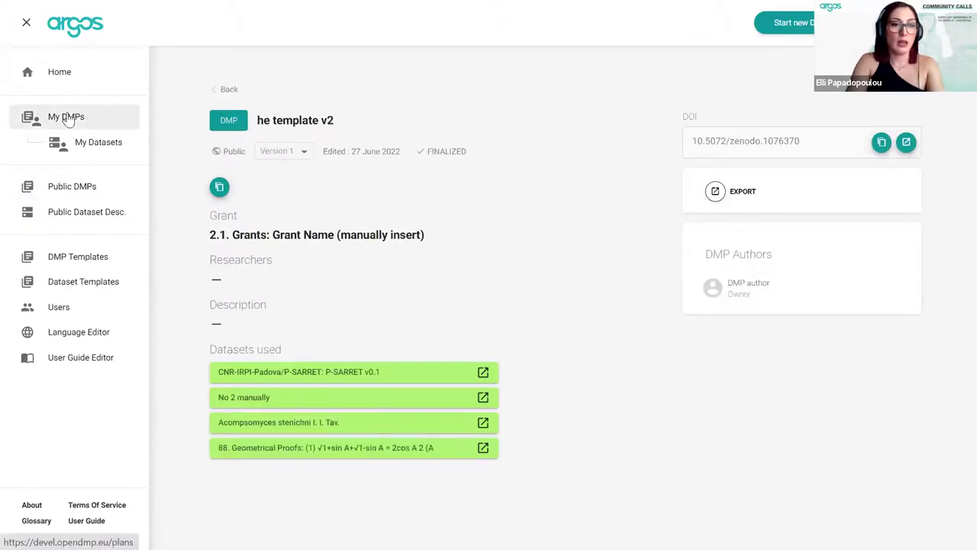
left_click(86, 210)
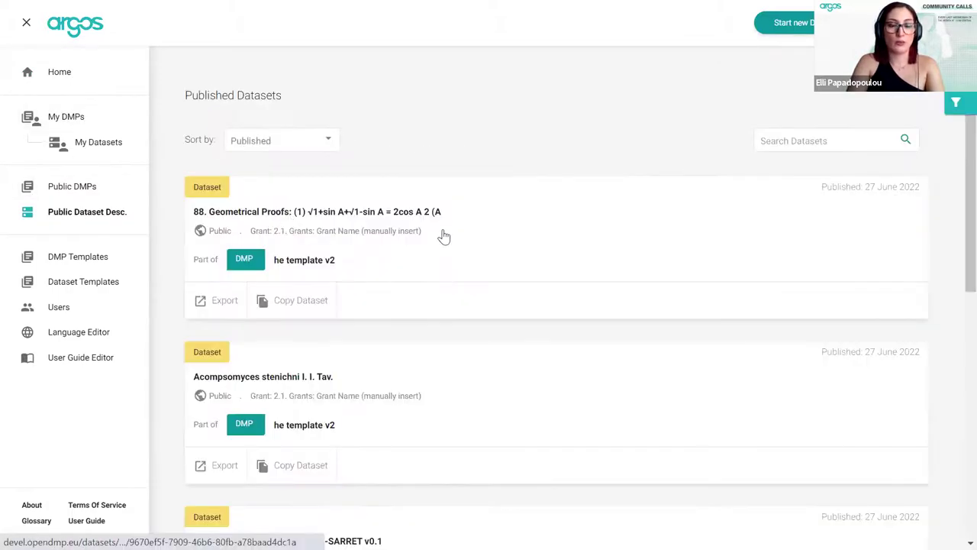
scroll(443, 232, "down", 4)
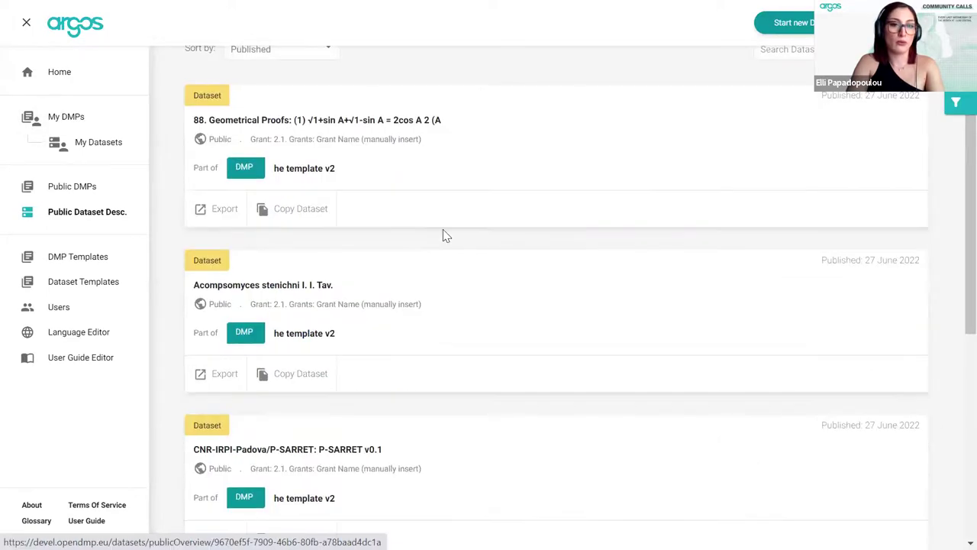
scroll(443, 233, "up", 4)
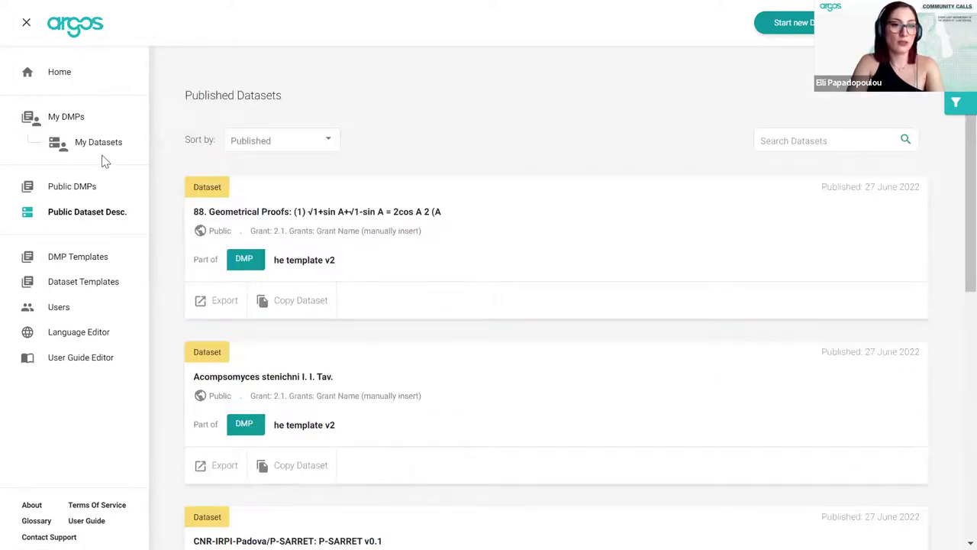
Step: Open DMP-ARGOS-Community from My DMPs in edit mode
left_click(65, 115)
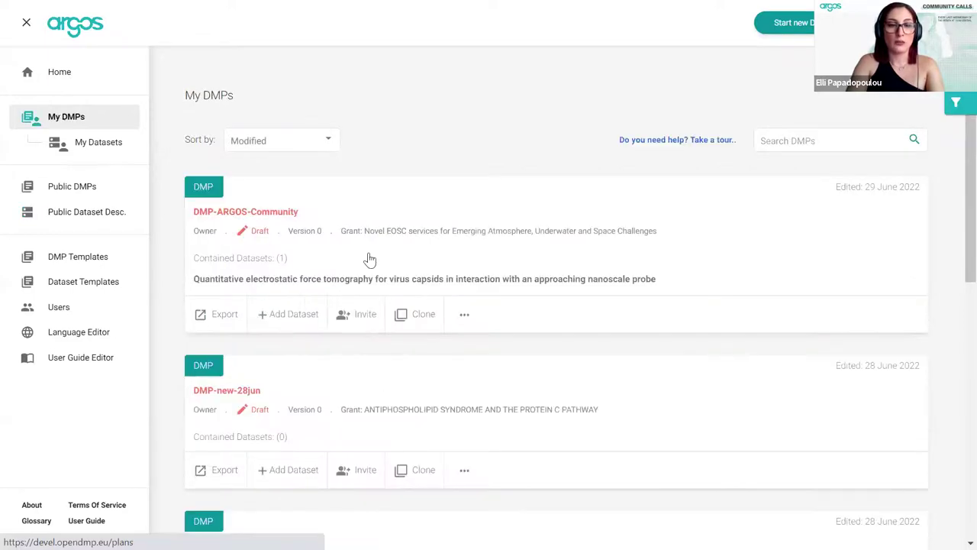
scroll(368, 258, "down", 3)
scroll(343, 198, "up", 3)
left_click(338, 190)
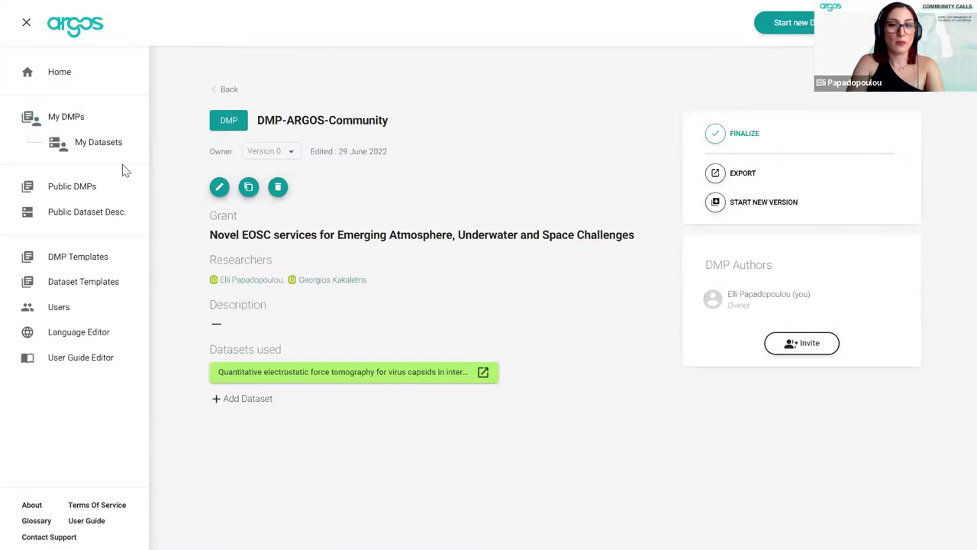
left_click(219, 187)
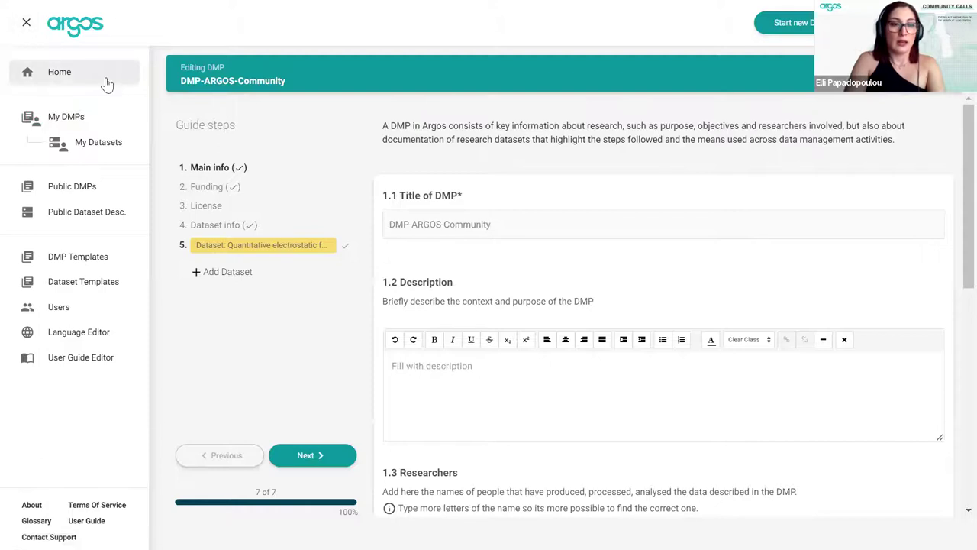
Step: Review My Datasets, then go back to the Home dashboard
left_click(89, 142)
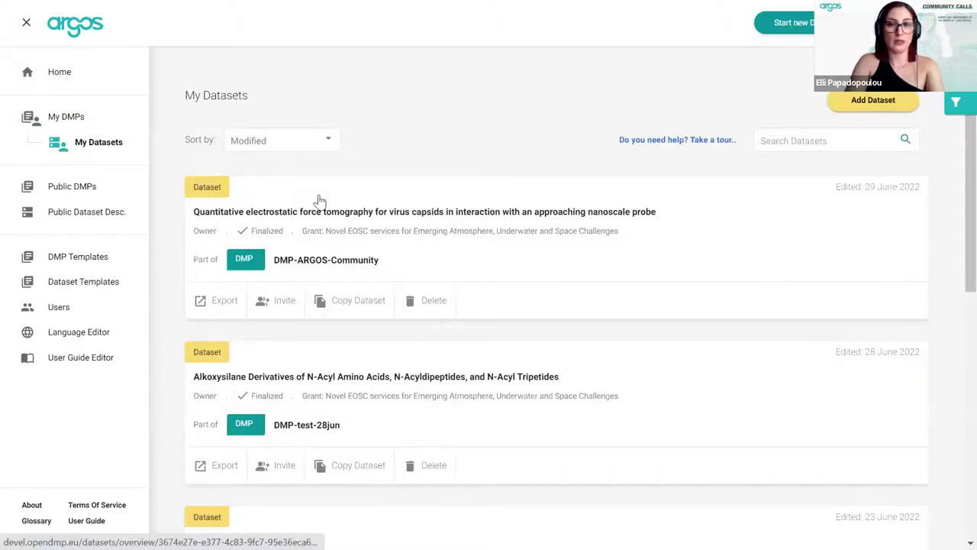
left_click(53, 84)
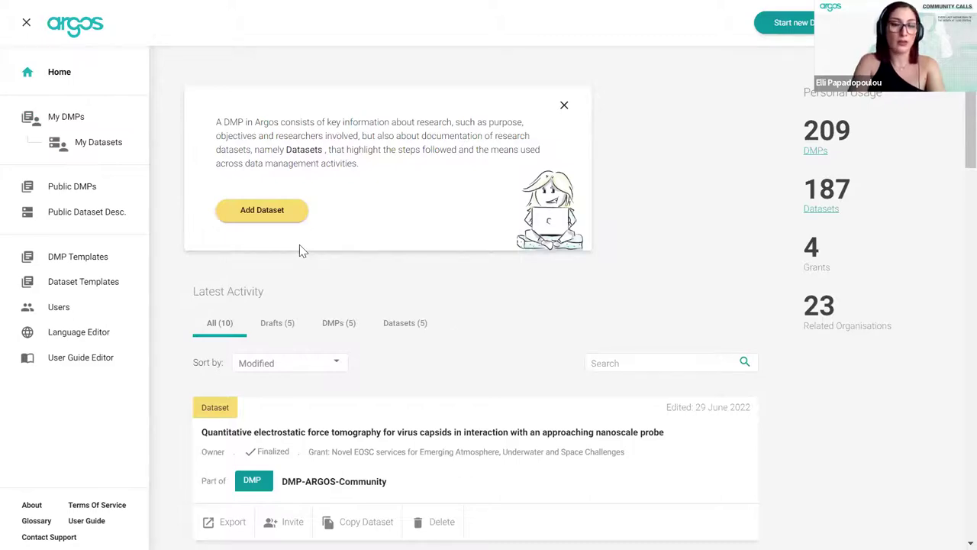
left_click(281, 219)
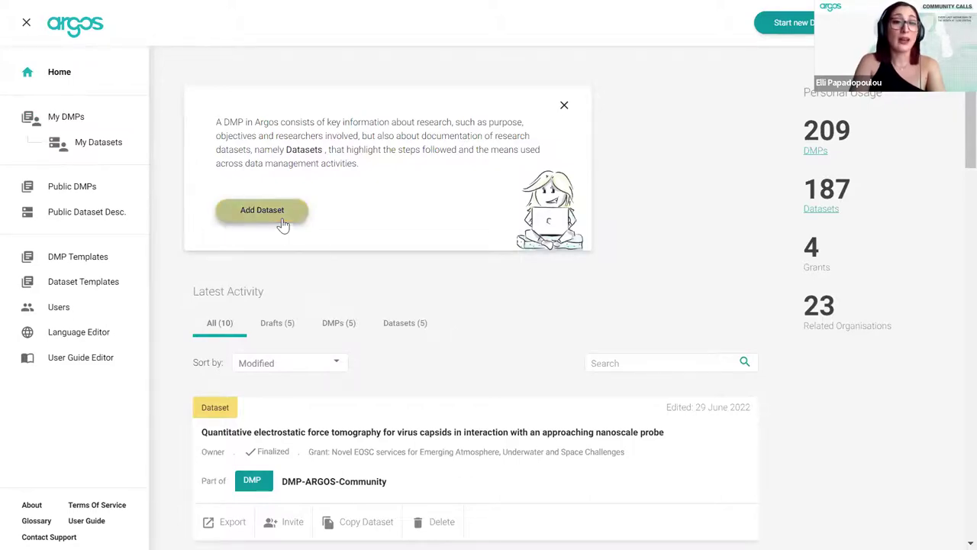
left_click(442, 266)
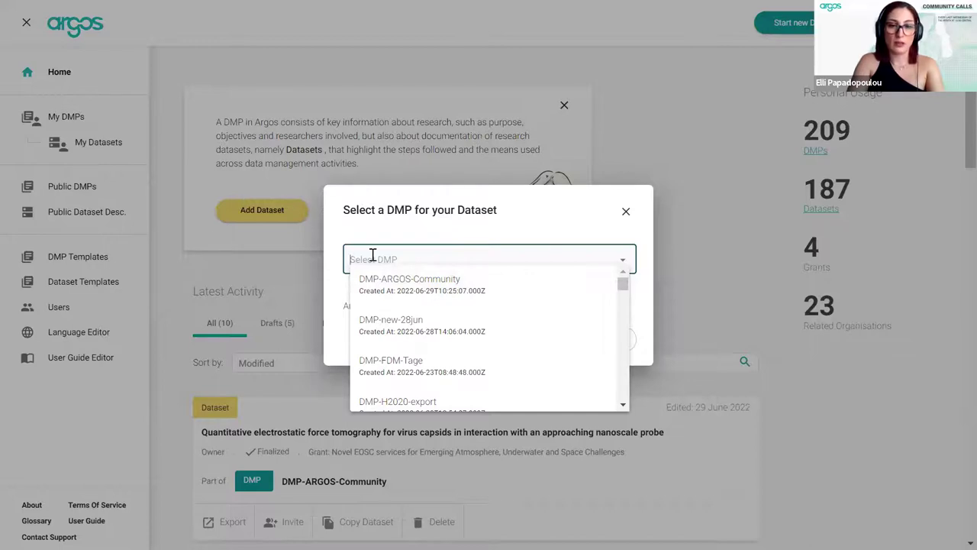
left_click(458, 286)
left_click(603, 338)
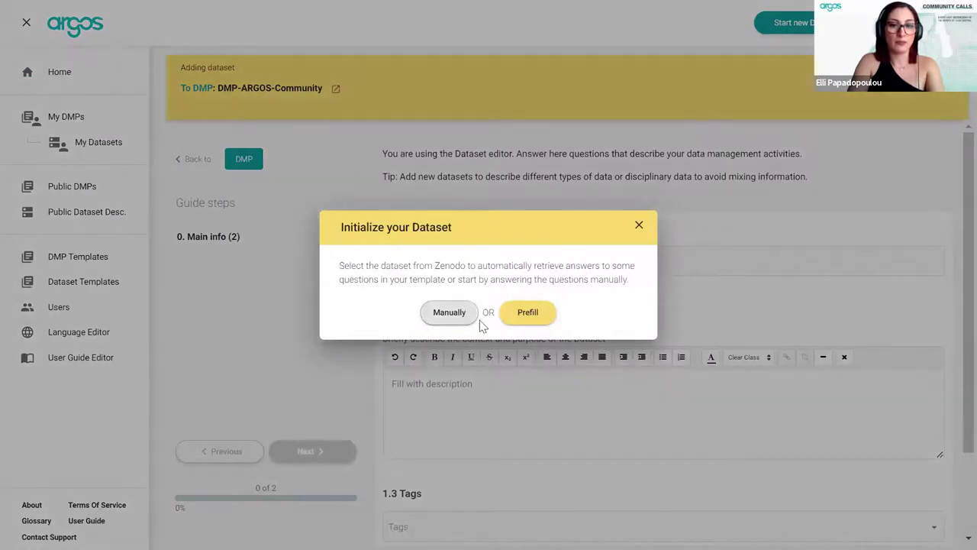
left_click(449, 312)
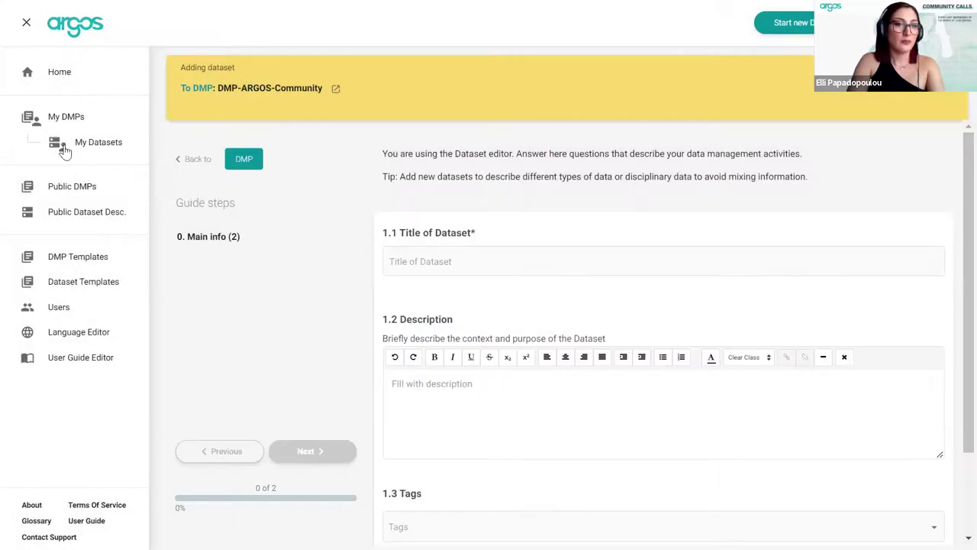
left_click(48, 76)
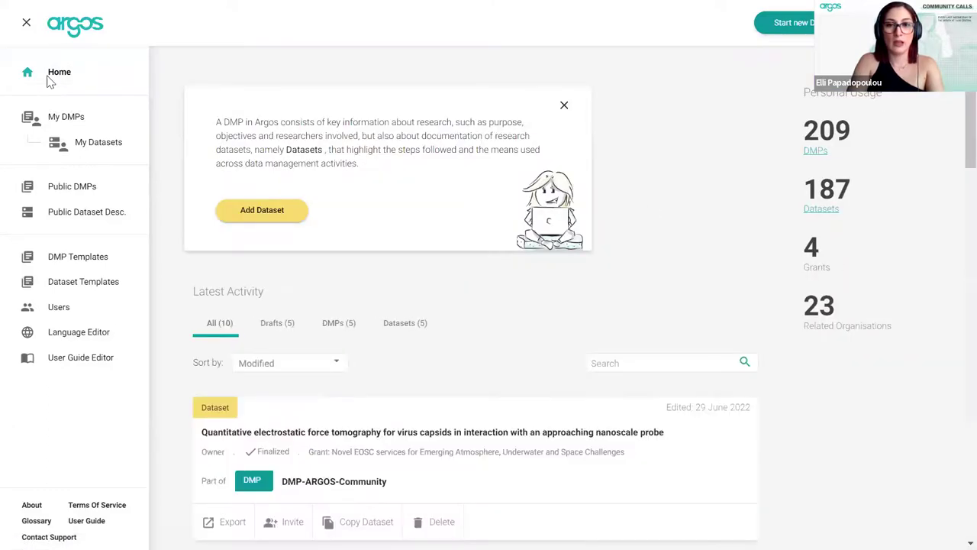
Step: Start a new DMP using the guided wizard
left_click(794, 27)
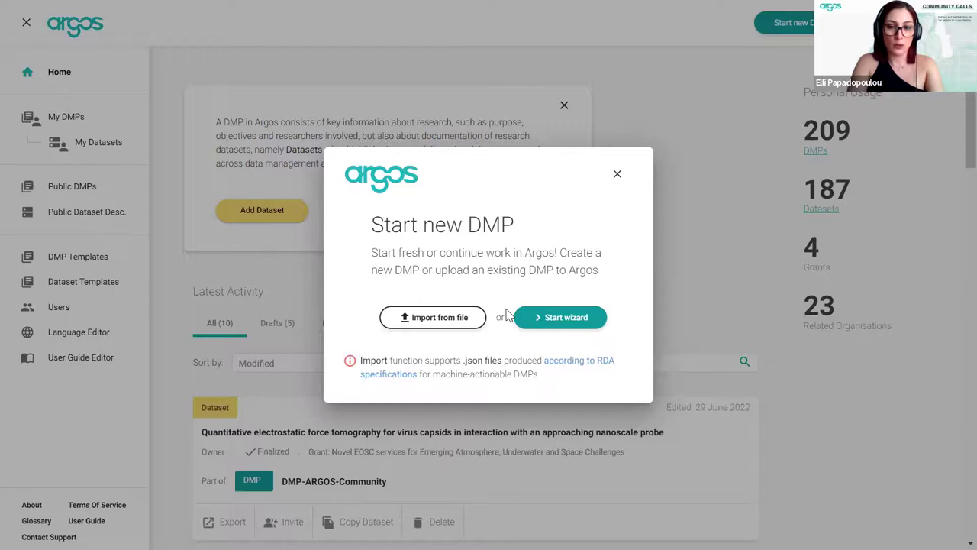
left_click(551, 321)
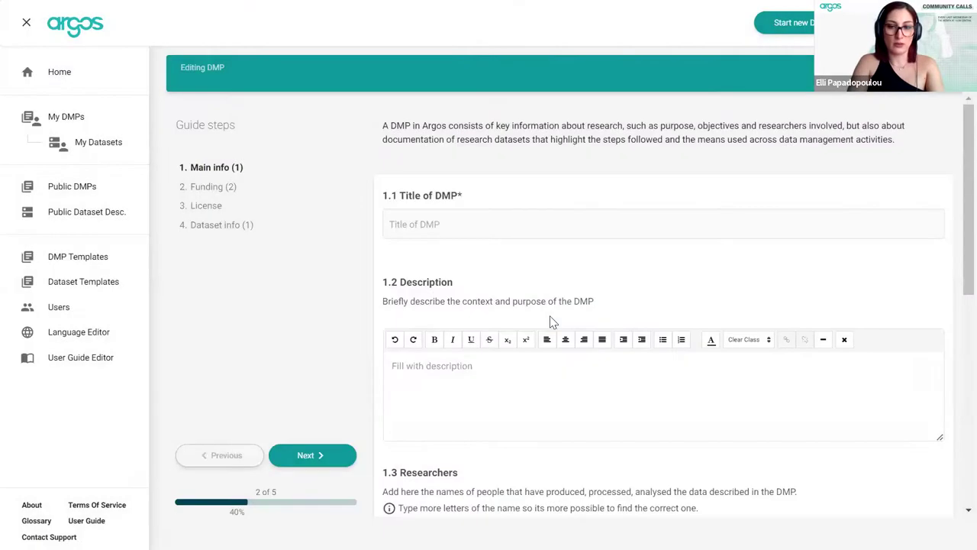
Step: Enter 'DMP-Community-Calls-demo' as the DMP title and 'Description' as its description
left_click(461, 223)
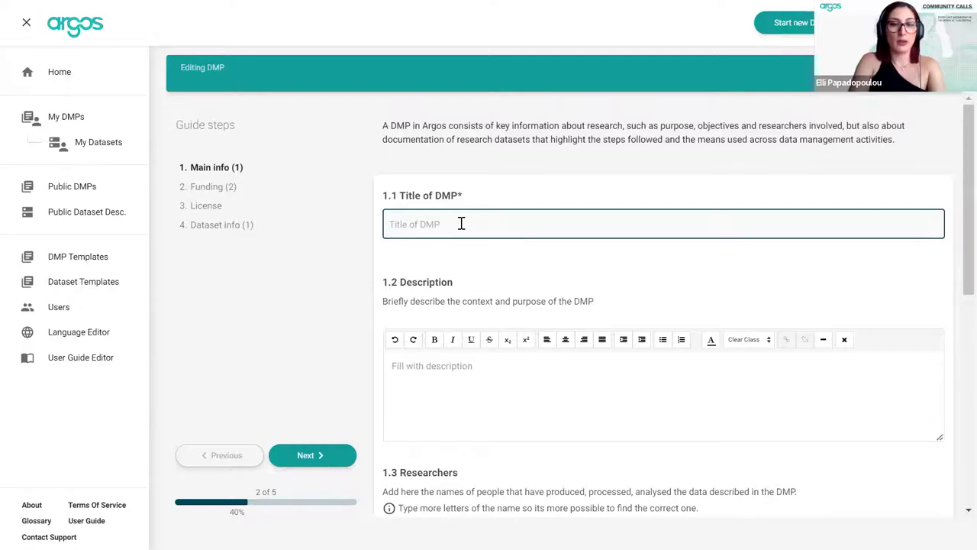
type("DMP-")
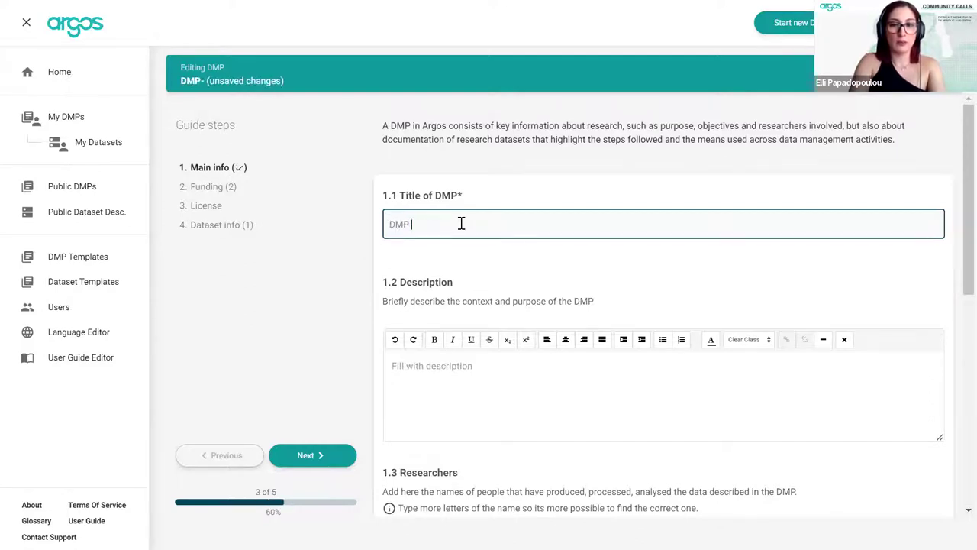
type("C")
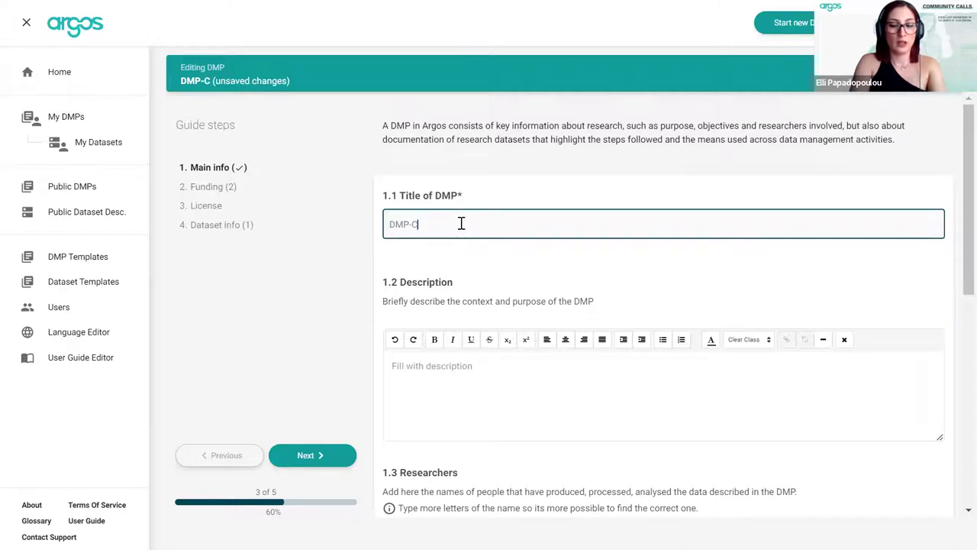
type("omm")
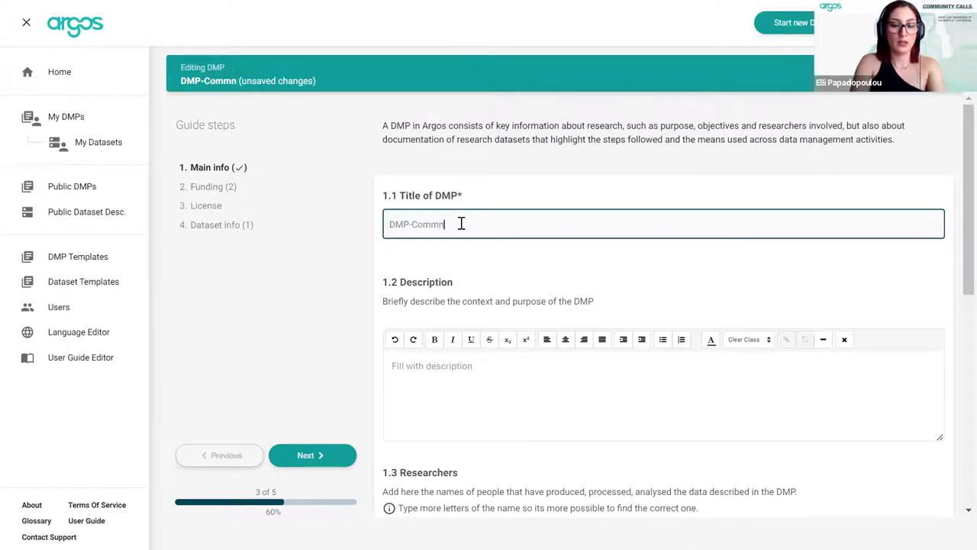
type("unt")
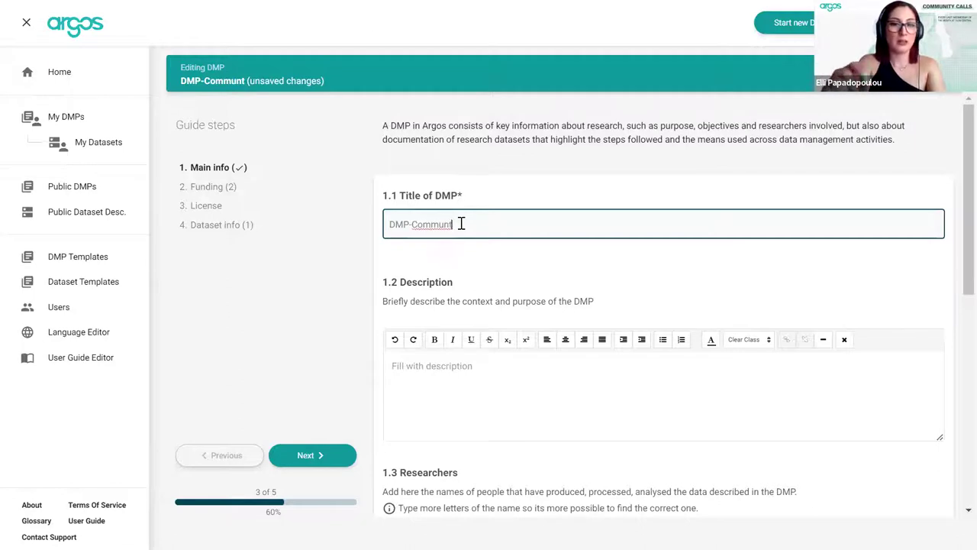
key("BackSpace")
type("ity")
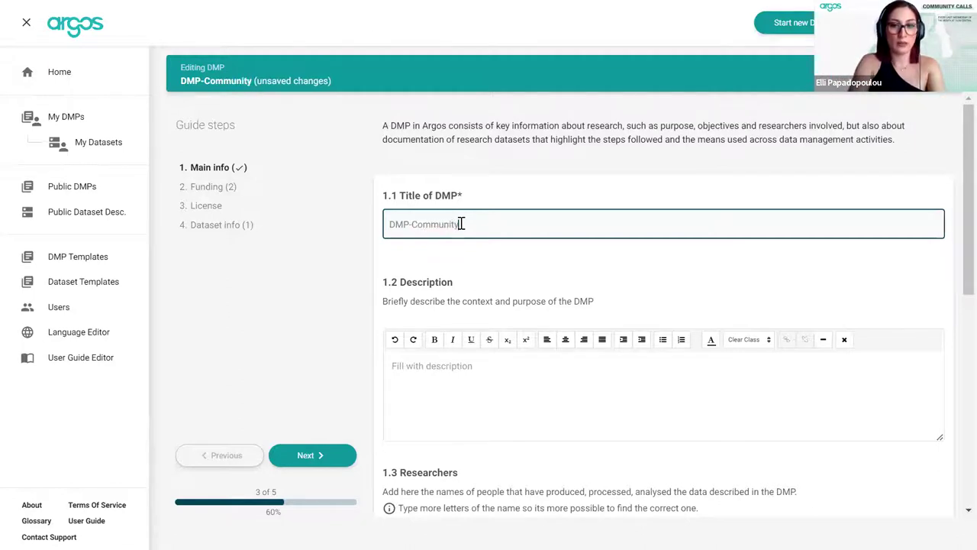
type("-Calls")
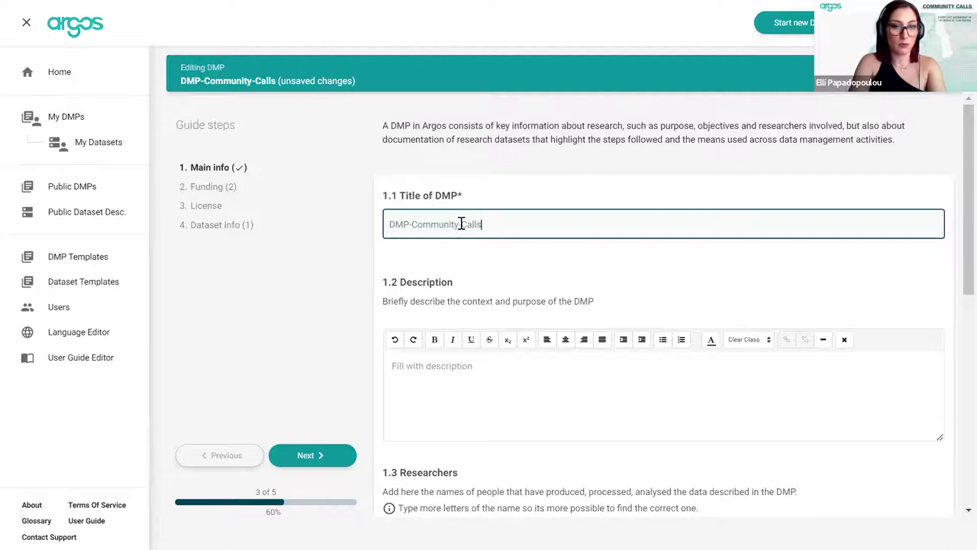
left_click(470, 378)
type("De")
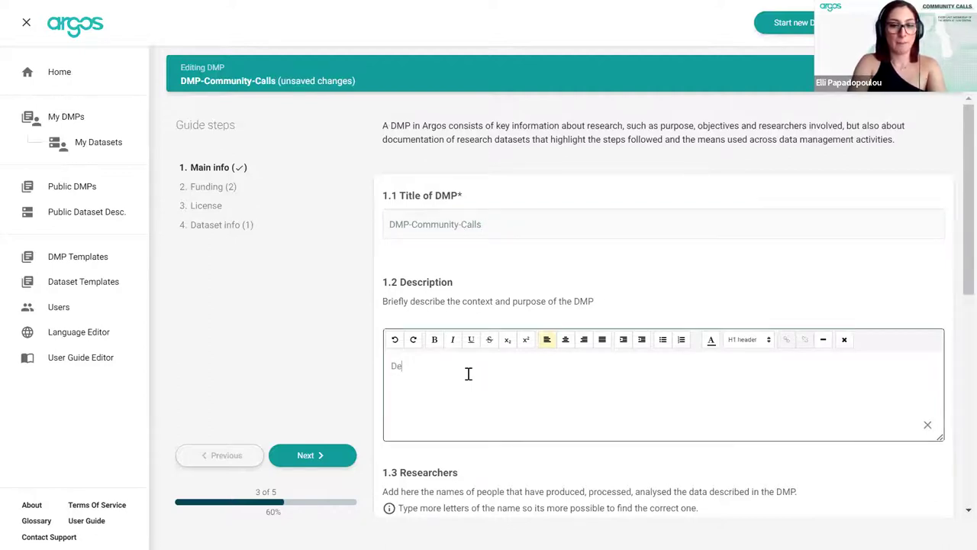
left_click(524, 219)
type("-")
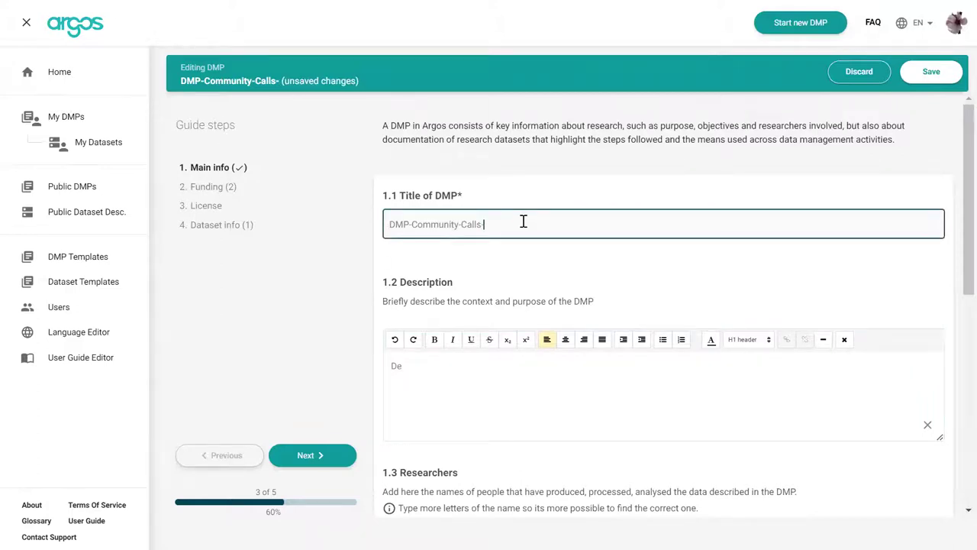
type("demo")
left_click(469, 383)
type("scription")
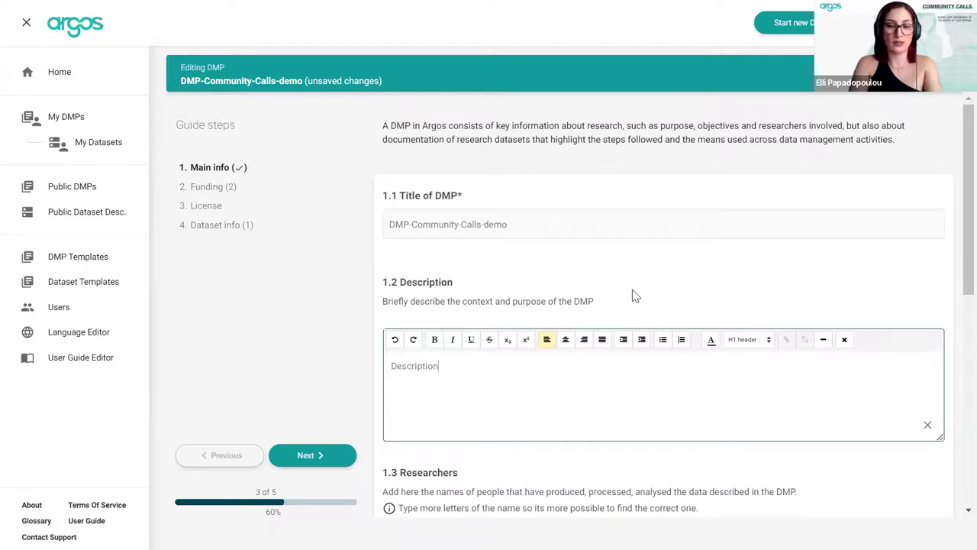
left_click(552, 368)
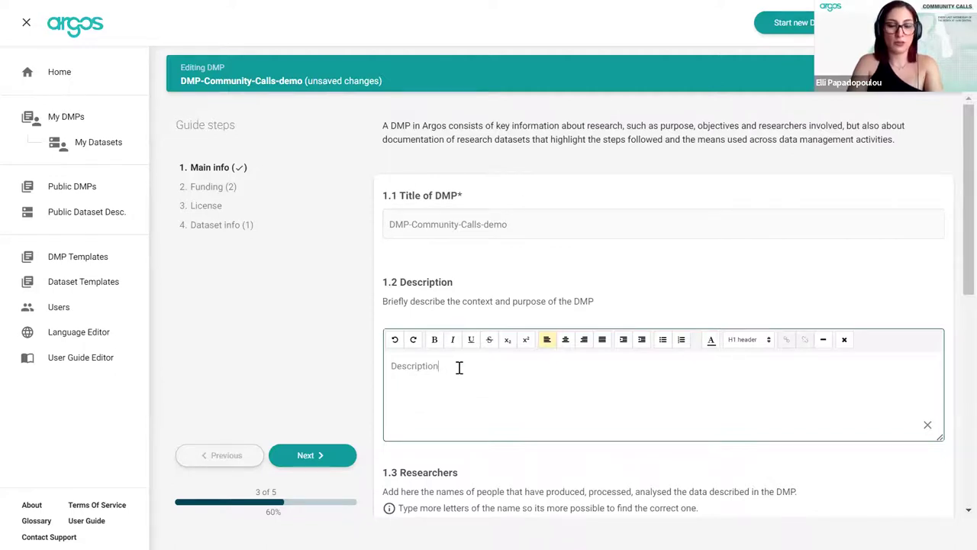
Step: Add two ORCID-matched researchers under 1.3 Researchers, one found by name, one by pasted ORCID
scroll(459, 369, "down", 2)
scroll(460, 373, "down", 1)
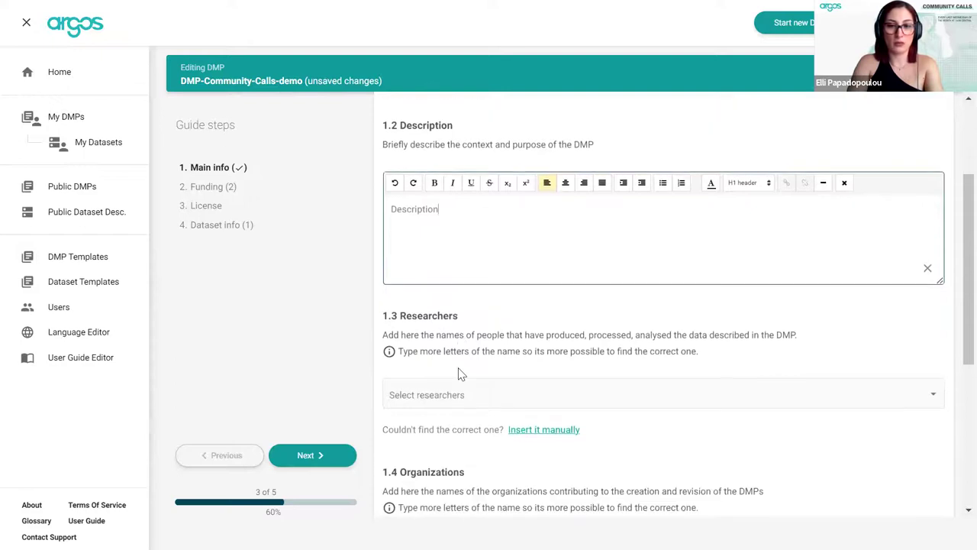
scroll(460, 374, "down", 1)
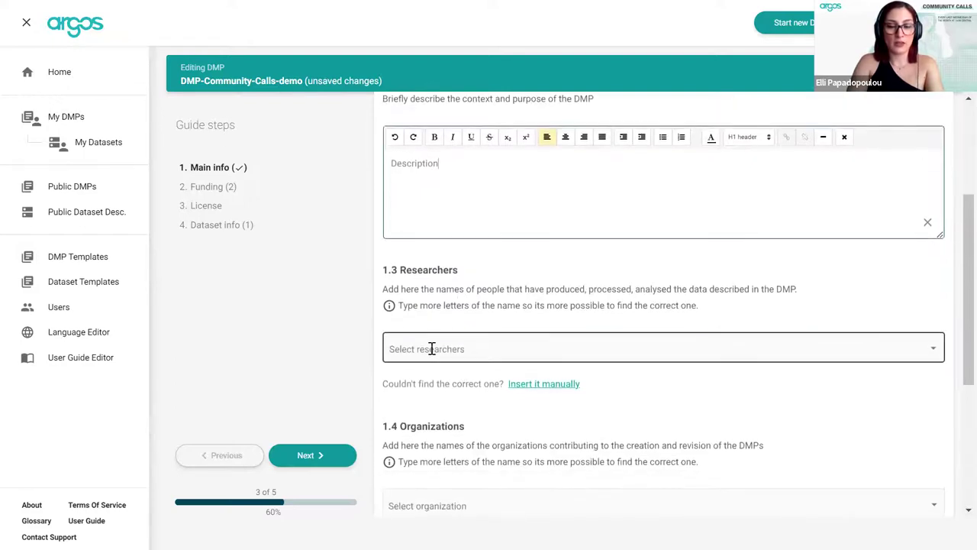
left_click(432, 348)
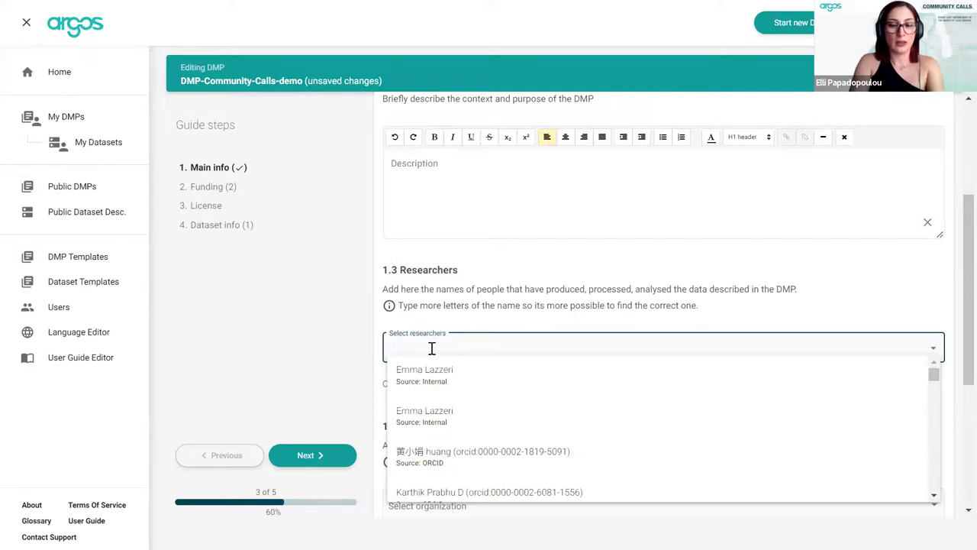
type("georgios kaka")
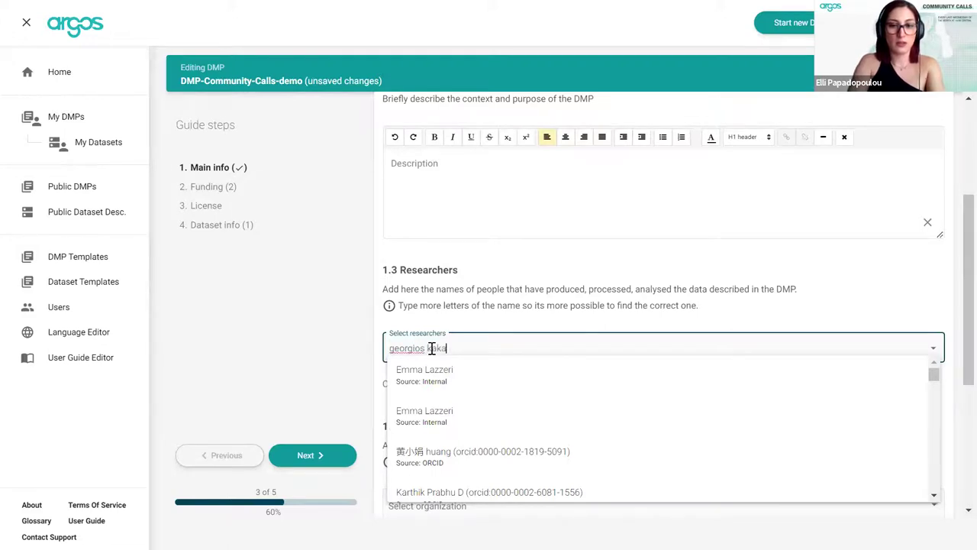
type("letris")
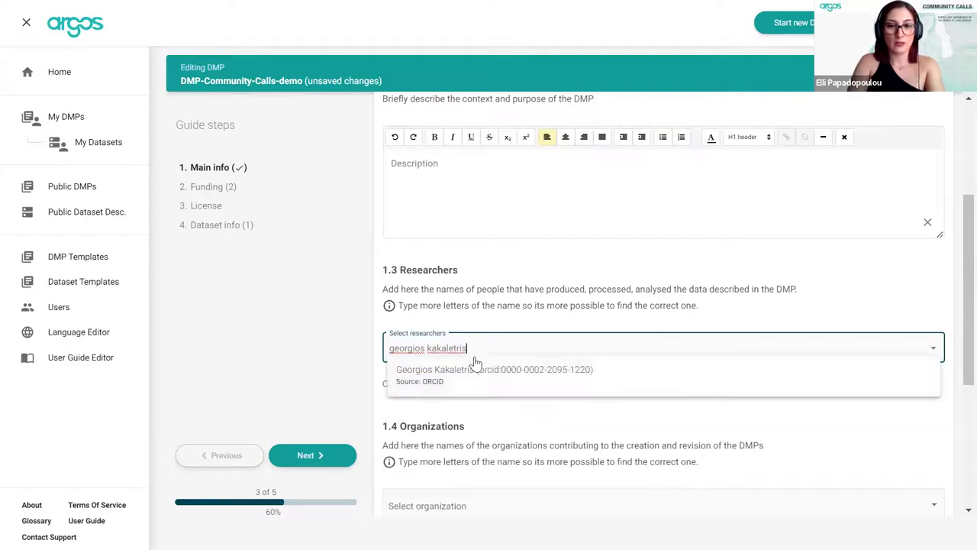
left_click(483, 375)
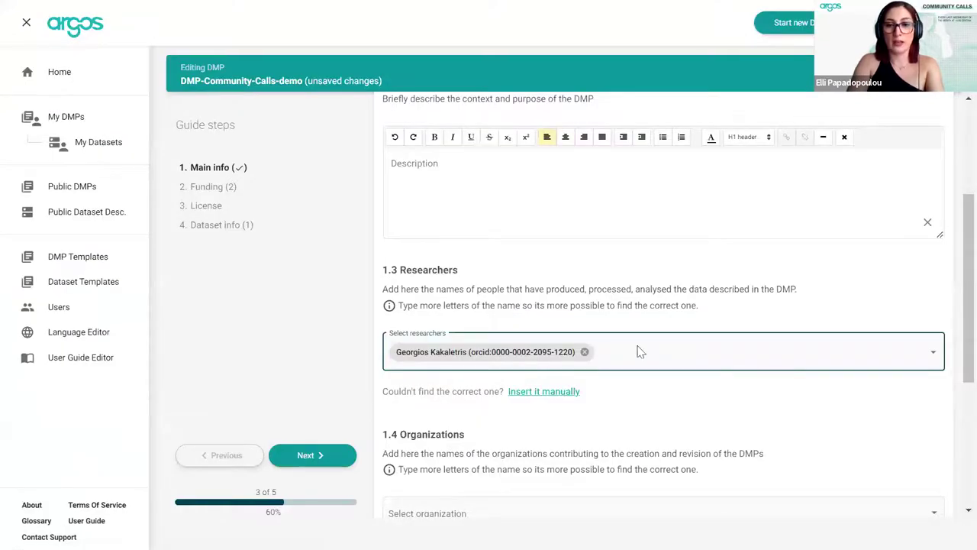
key("ctrl+v")
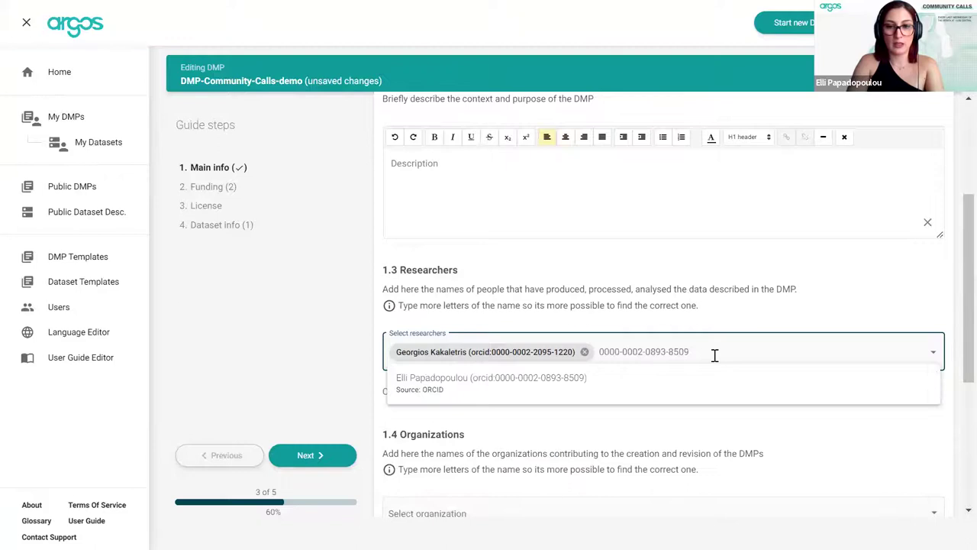
left_click(577, 384)
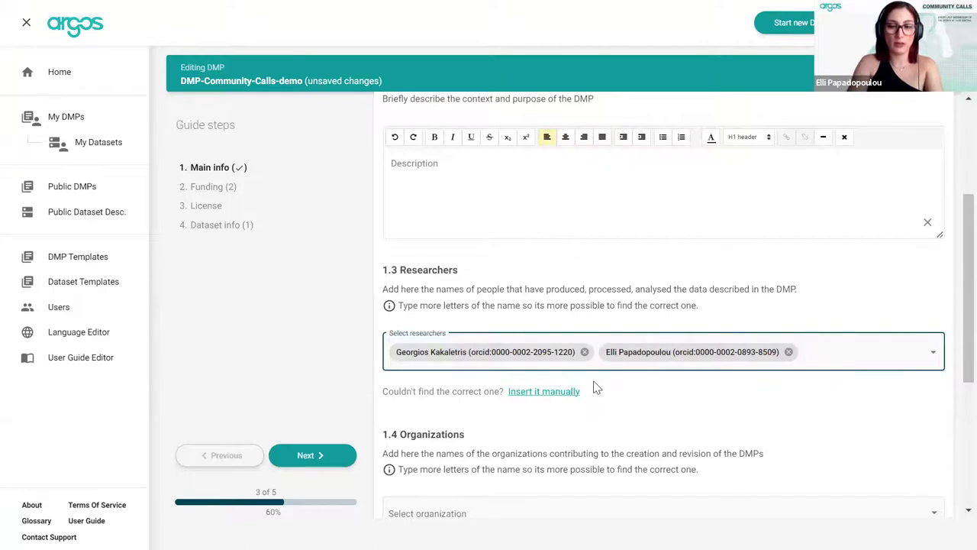
left_click(541, 397)
left_click(474, 334)
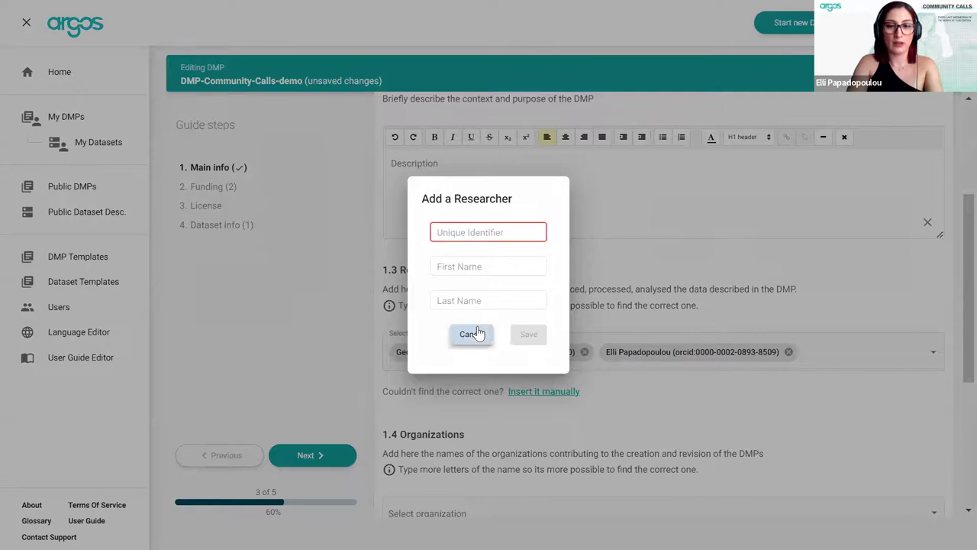
scroll(559, 404, "down", 3)
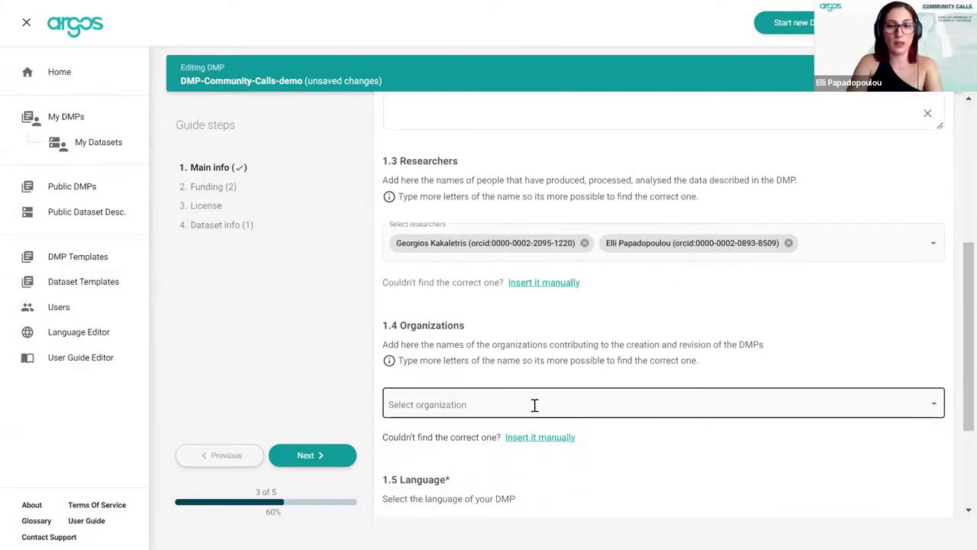
Step: Add Athena Research and Innovation Center and National Technical University of Athens as organizations
left_click(474, 403)
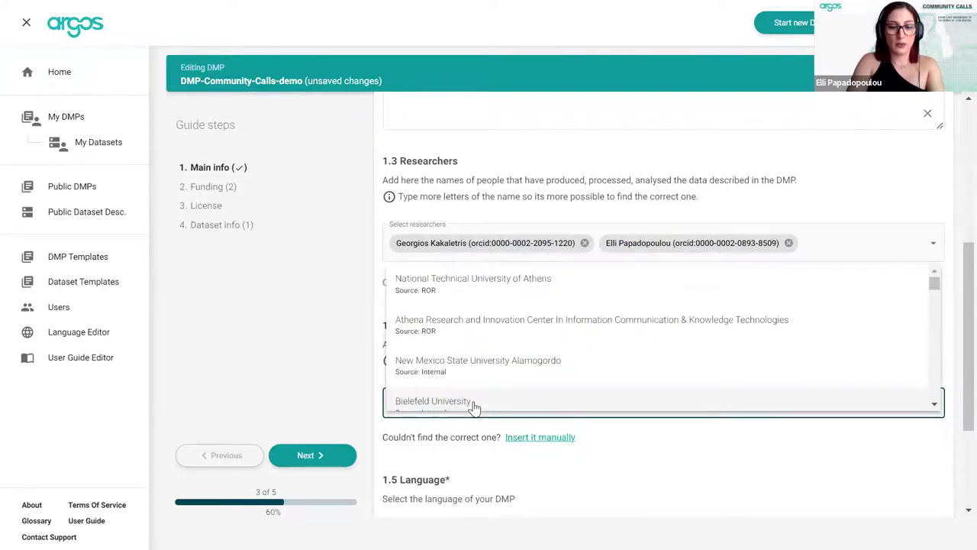
type("Athena")
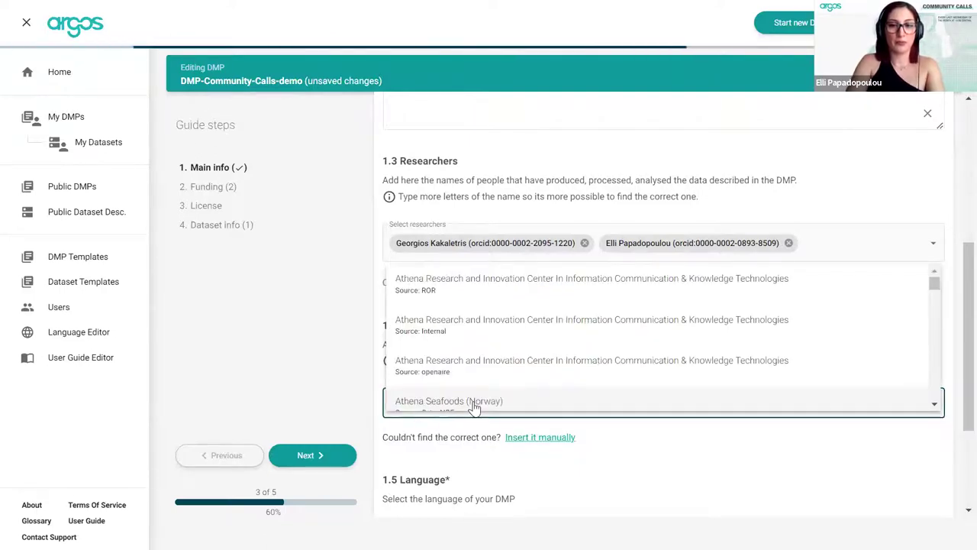
left_click(496, 284)
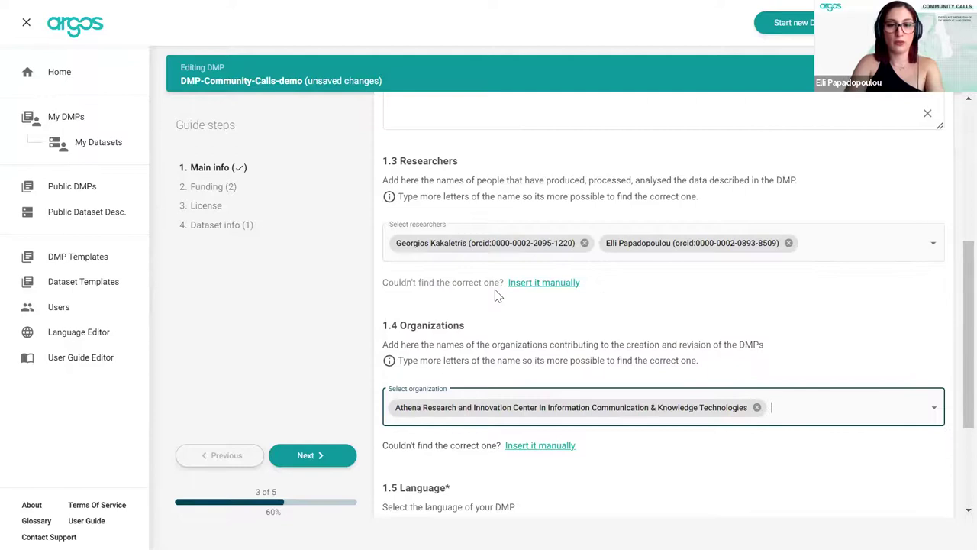
left_click(791, 409)
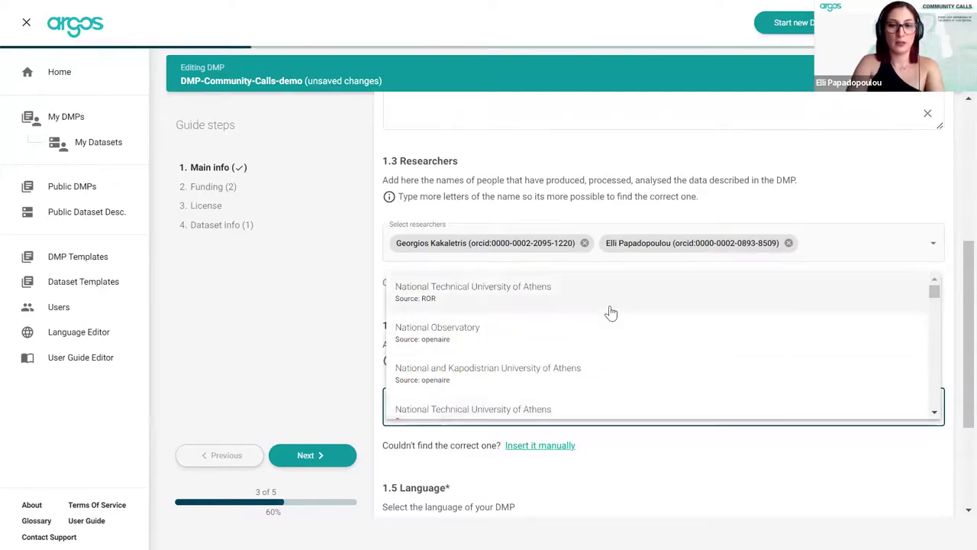
left_click(609, 298)
scroll(603, 470, "down", 3)
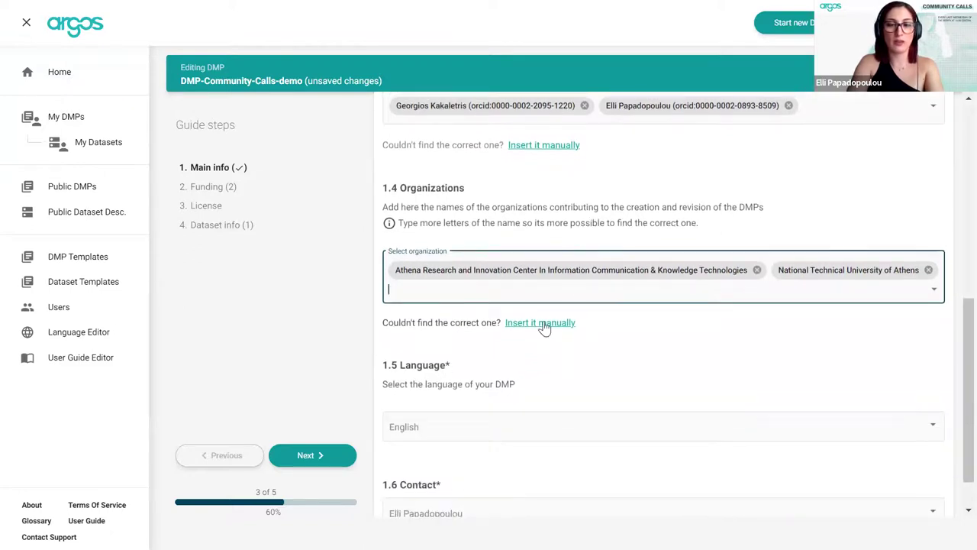
Step: Cancel the manual organization form and review the Language options
left_click(537, 325)
left_click(471, 319)
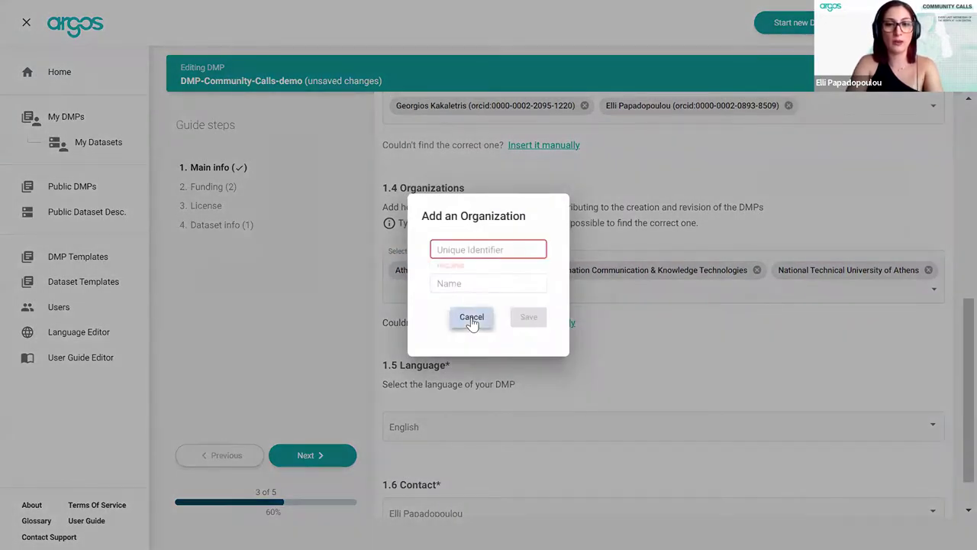
scroll(493, 362, "down", 1)
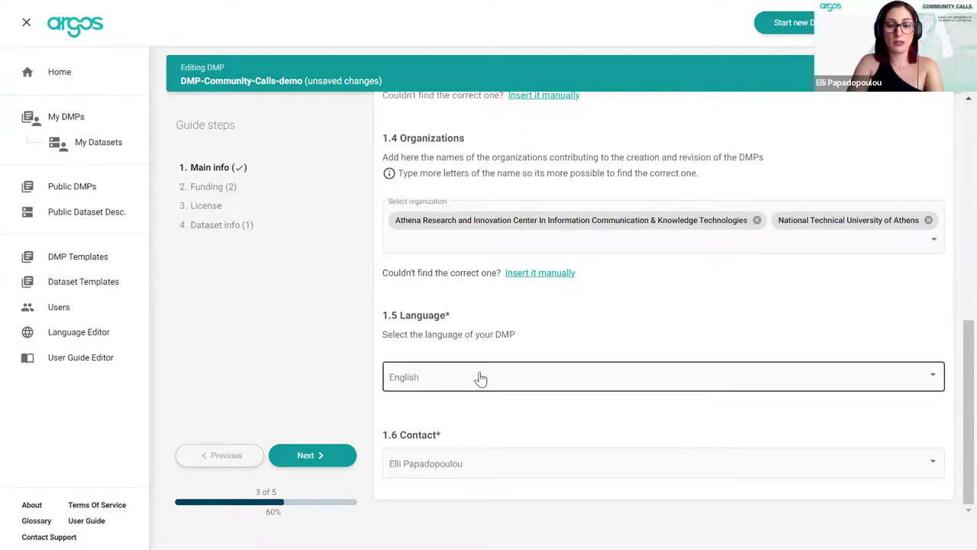
left_click(481, 377)
Step: Keep English as language and the signed-in user as contact, then move to 2. Funding
left_click(334, 395)
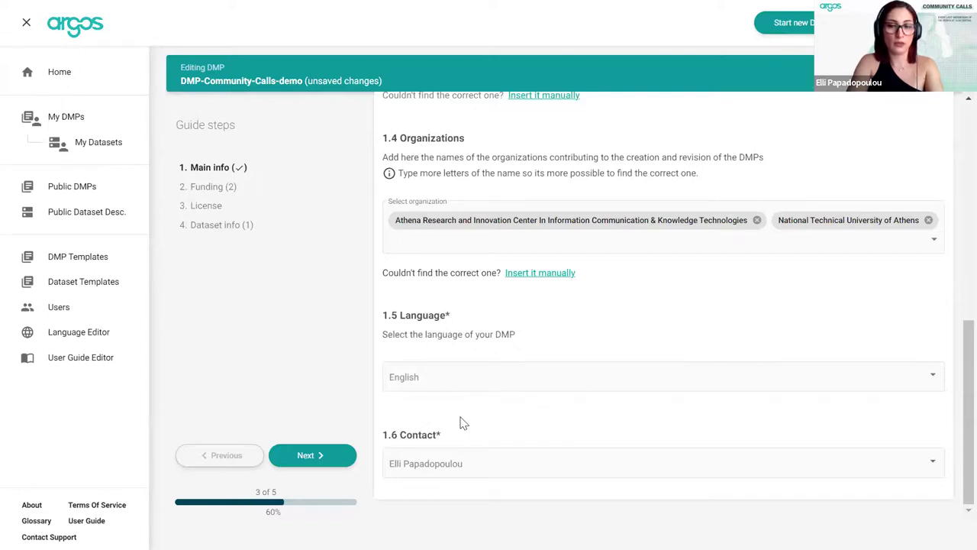
left_click(484, 478)
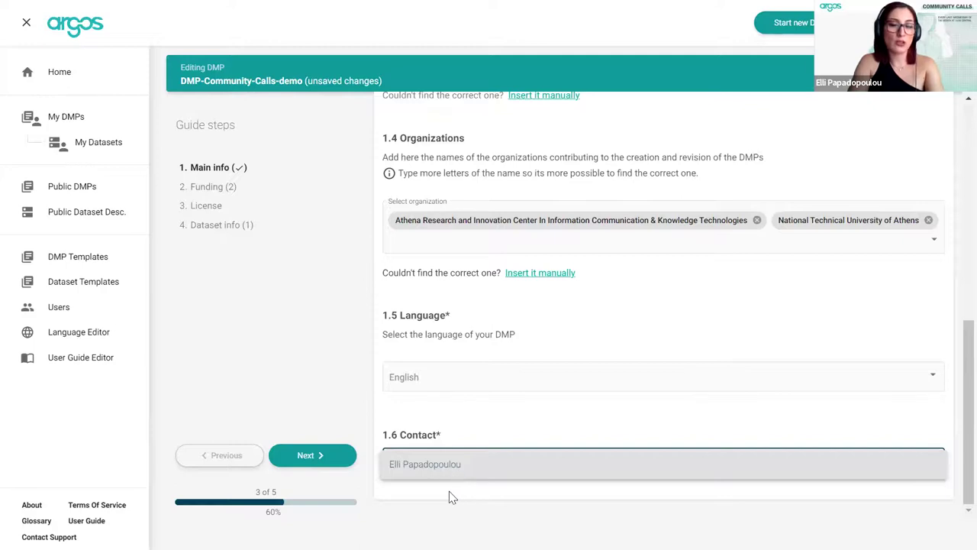
left_click(416, 419)
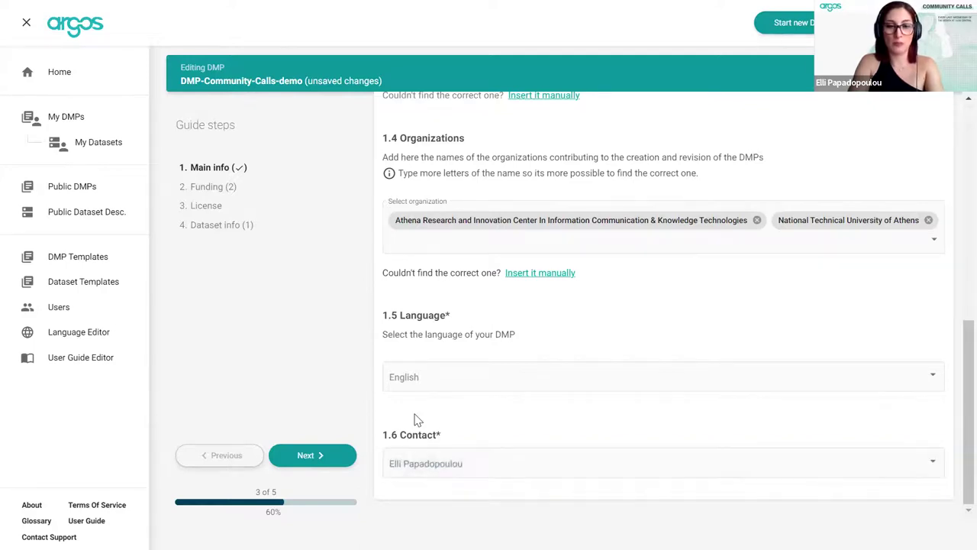
left_click(213, 187)
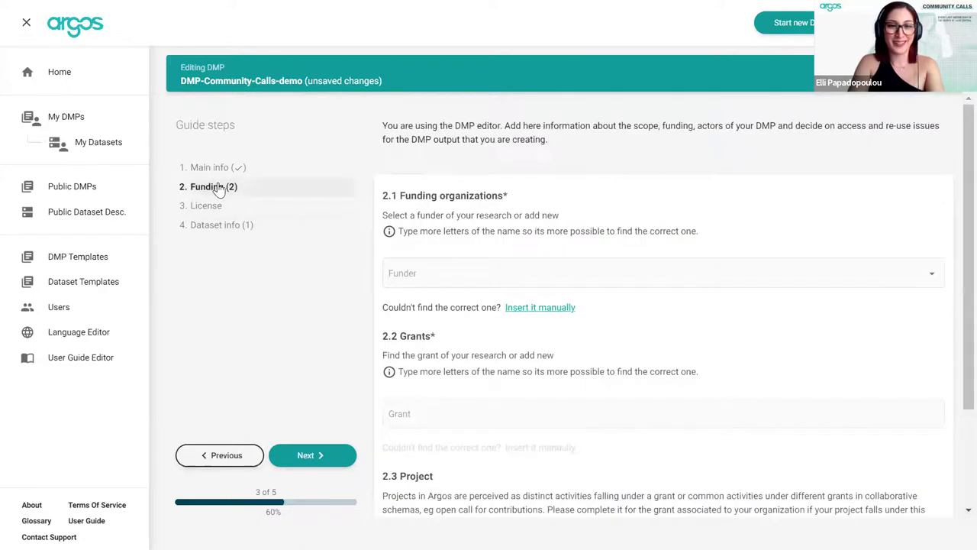
Step: Set the funder to European Commission||EC
left_click(446, 272)
type("europ")
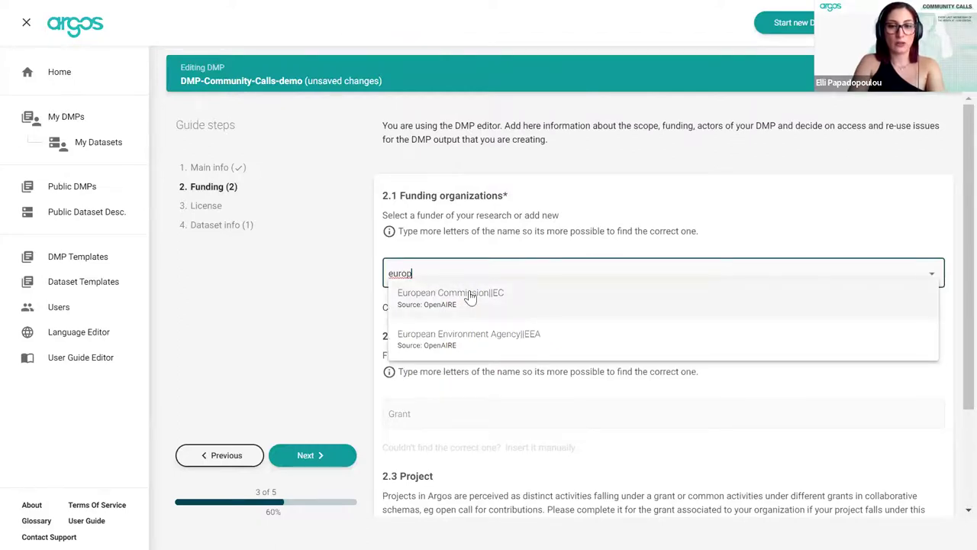
left_click(469, 295)
scroll(466, 341, "down", 1)
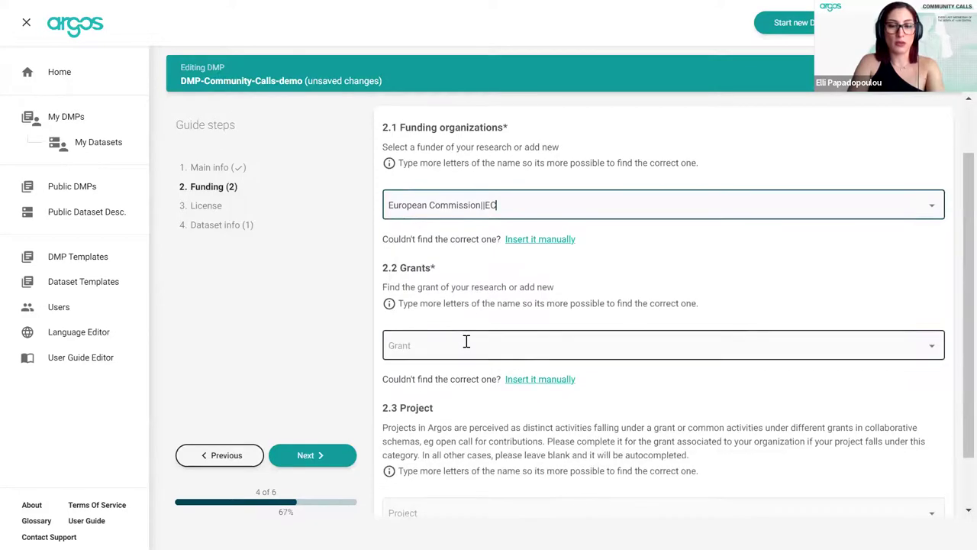
Step: Set the grant to Novel EOSC services for Emerging Atmosphere, Underwater and Space Challenges (863448)
left_click(450, 341)
type("nena")
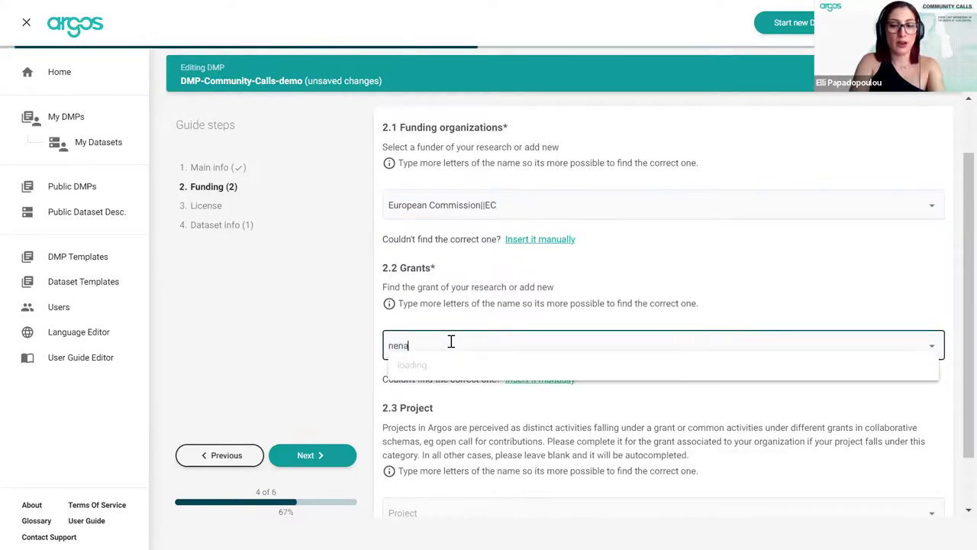
key("BackSpace")
key("BackSpace")
type("anias")
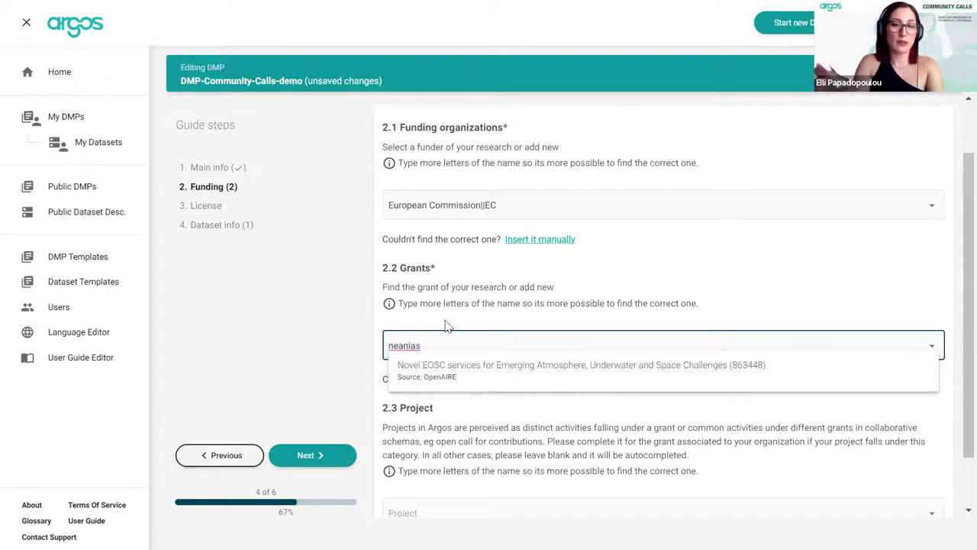
left_click(480, 366)
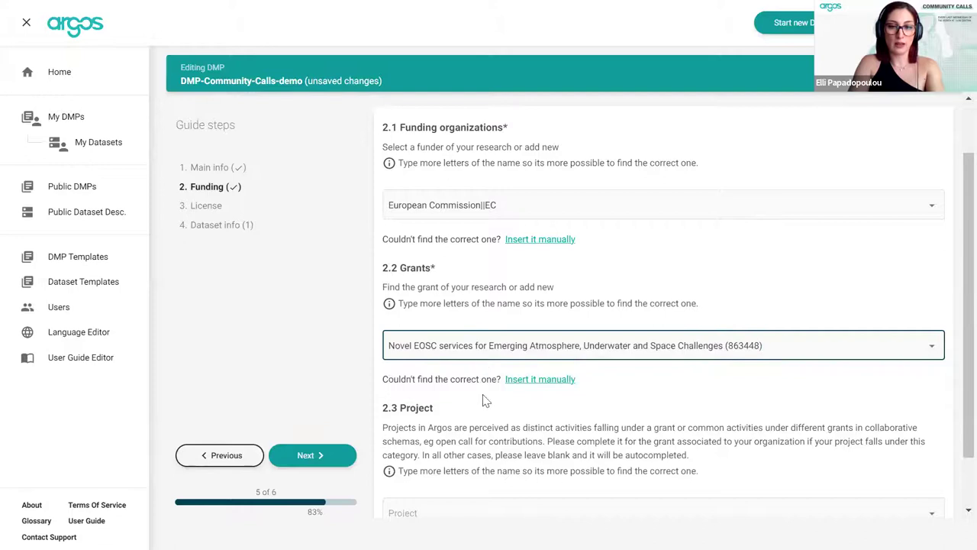
scroll(538, 405, "down", 1)
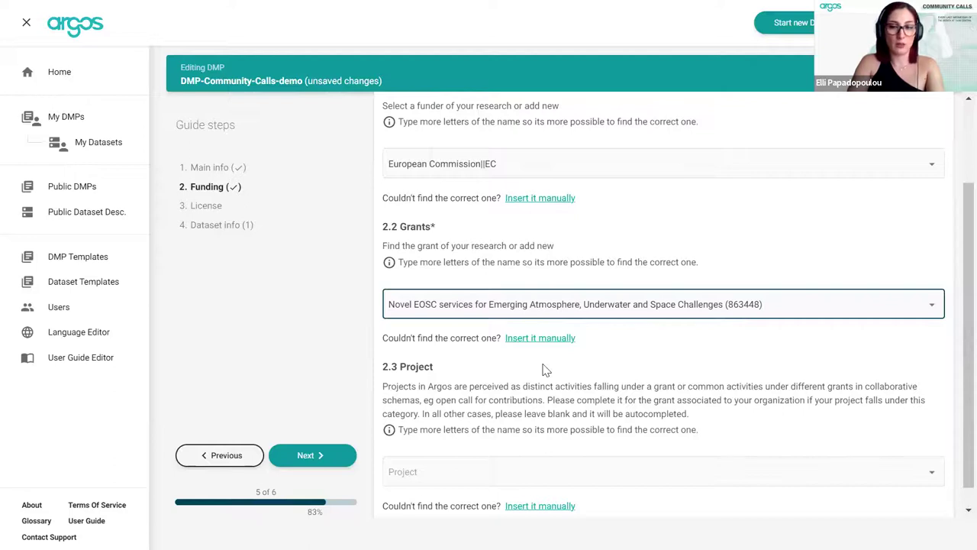
scroll(544, 370, "down", 1)
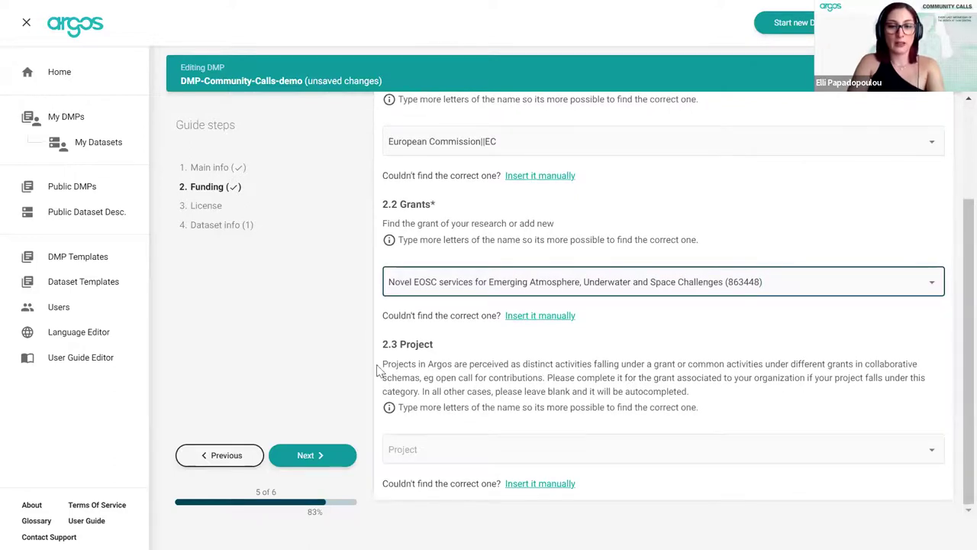
left_click_drag(382, 344, 439, 350)
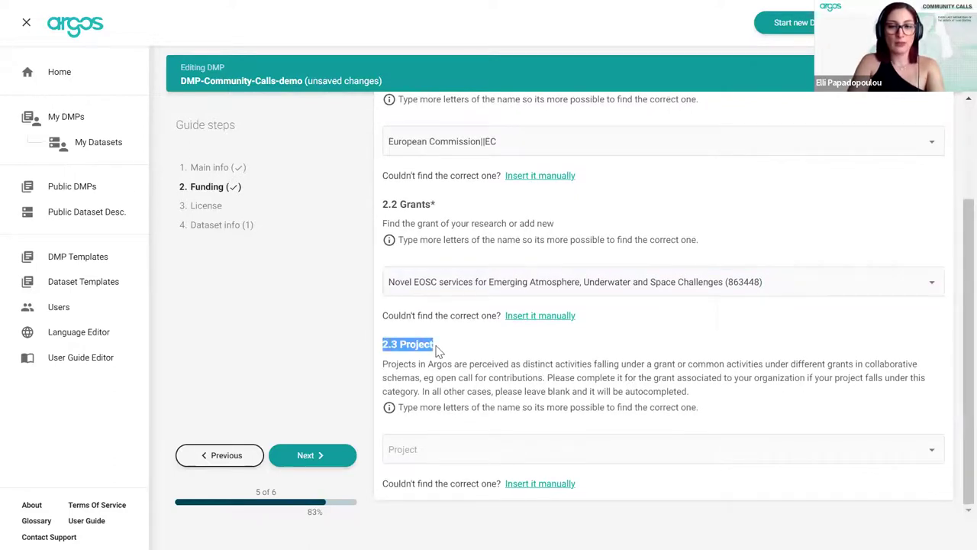
left_click(439, 349)
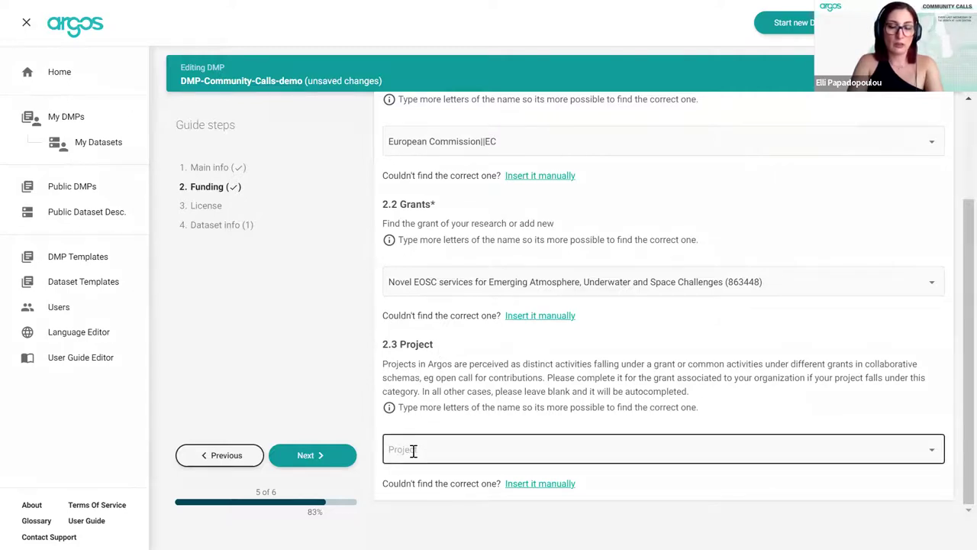
Step: Choose Creative Commons Attribution 4.0 license with Open Access, then proceed to 4. Dataset info
left_click(206, 203)
left_click(415, 256)
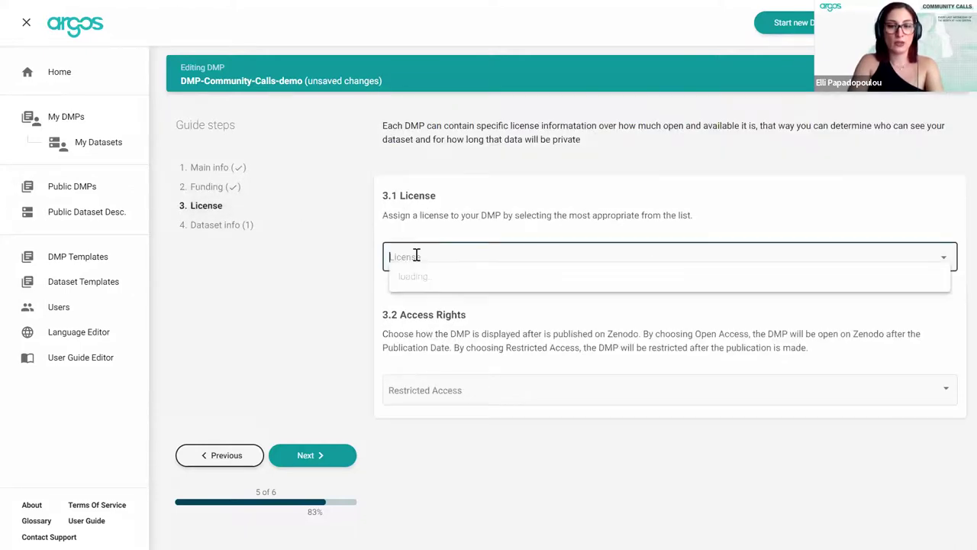
type("creat")
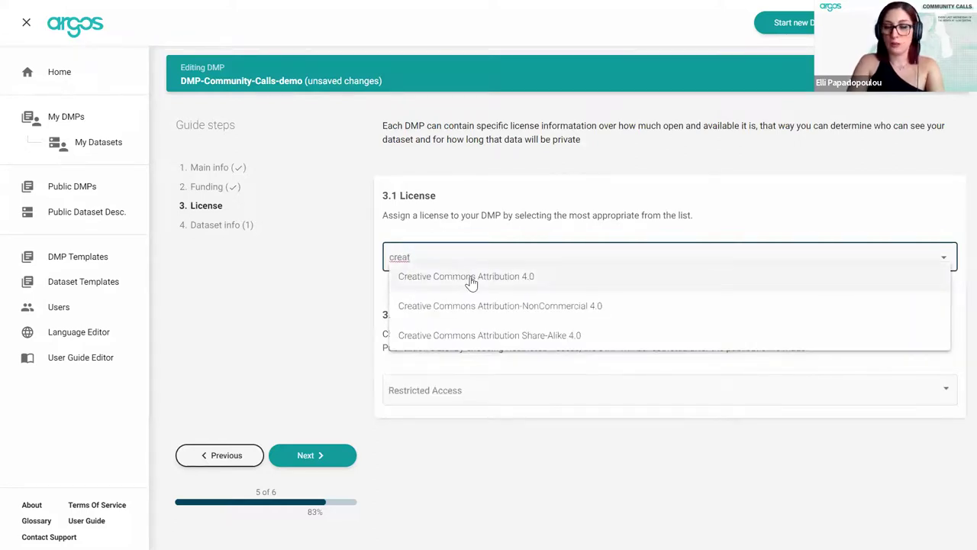
left_click(467, 277)
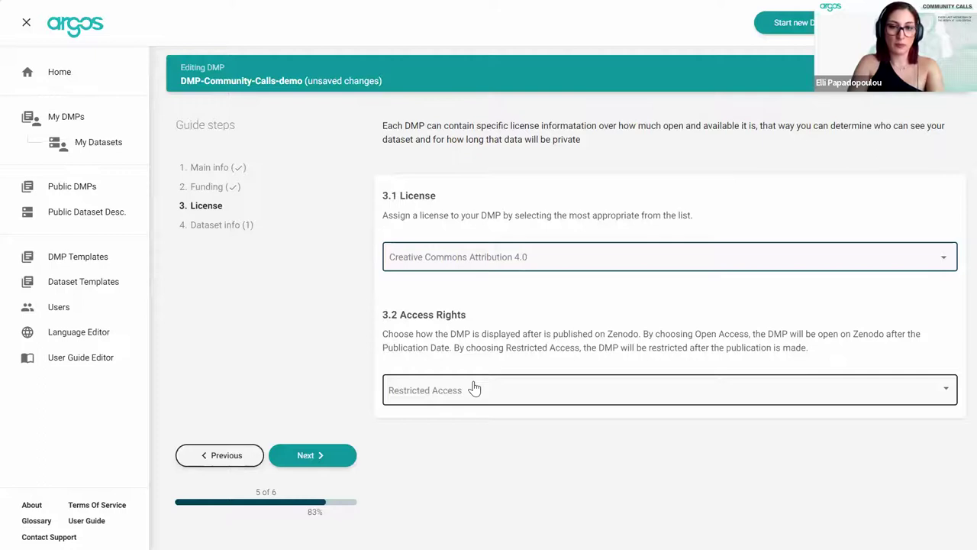
left_click(474, 389)
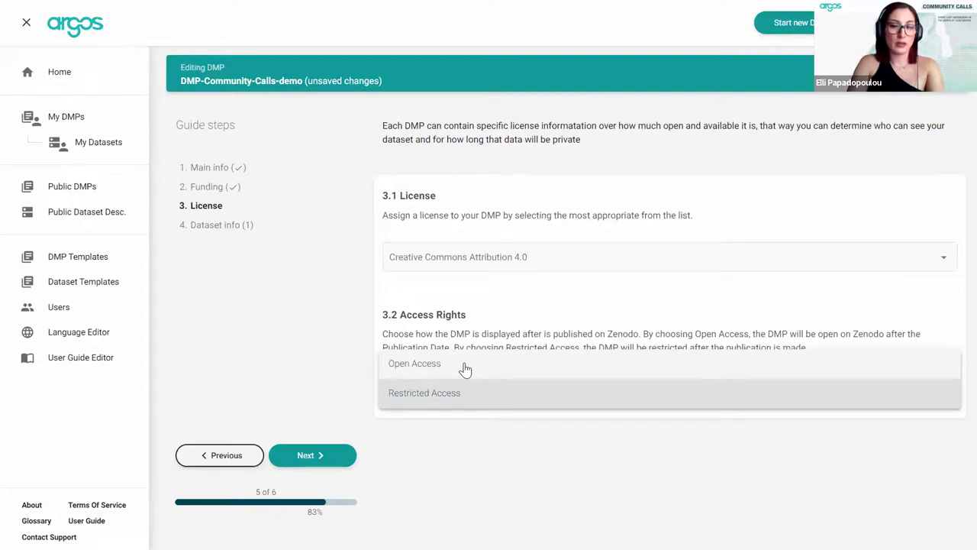
left_click(467, 372)
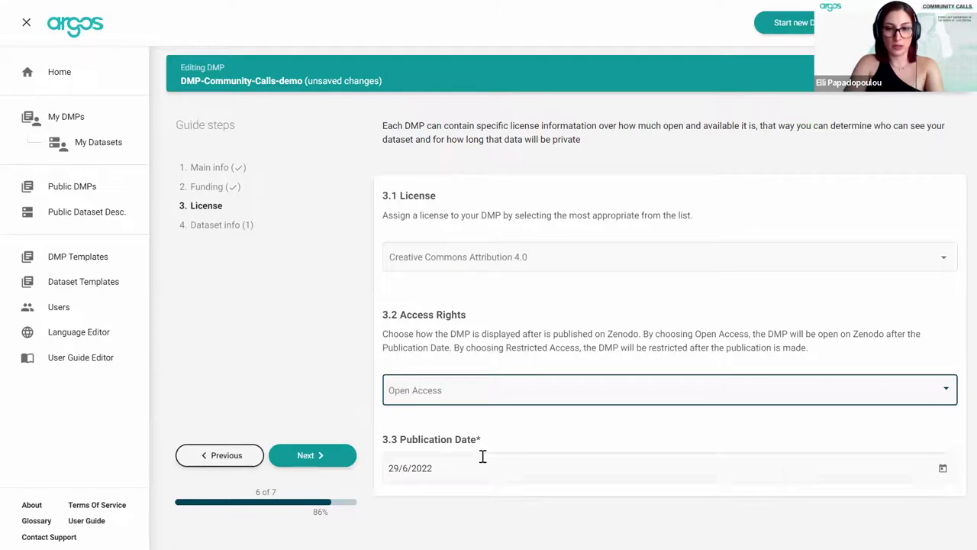
left_click(225, 227)
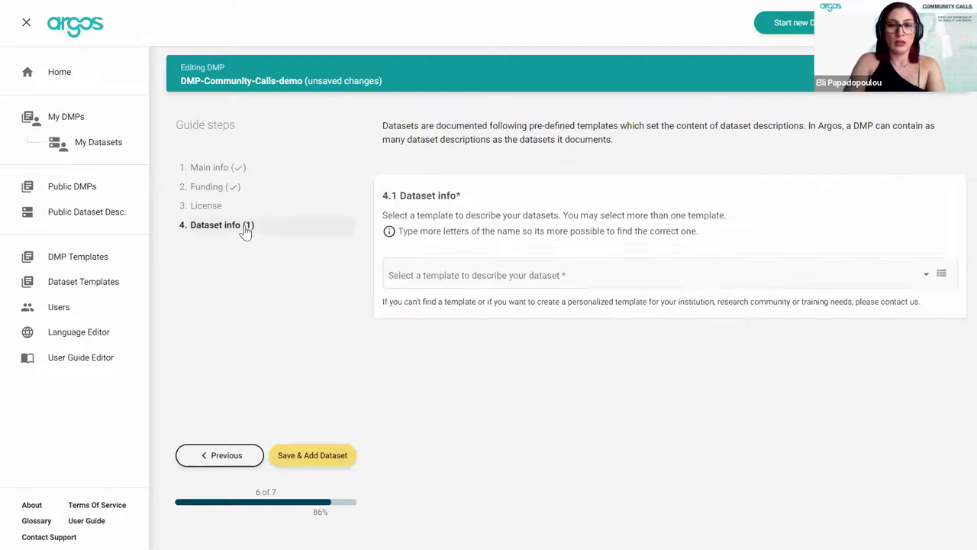
Step: Add the HE_Final and ARIADNEPlus Horizon2020 dataset templates, then save the DMP and add a dataset
left_click(430, 279)
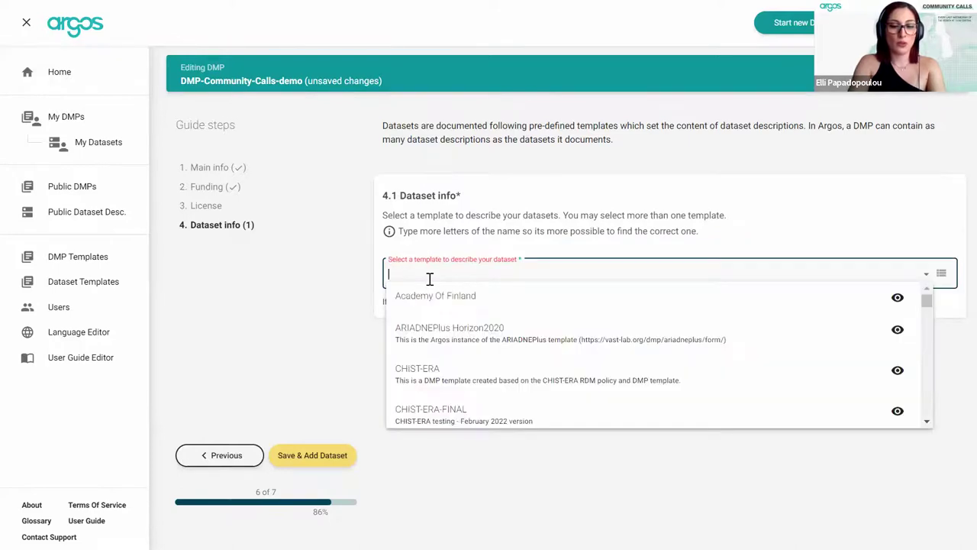
type("he_")
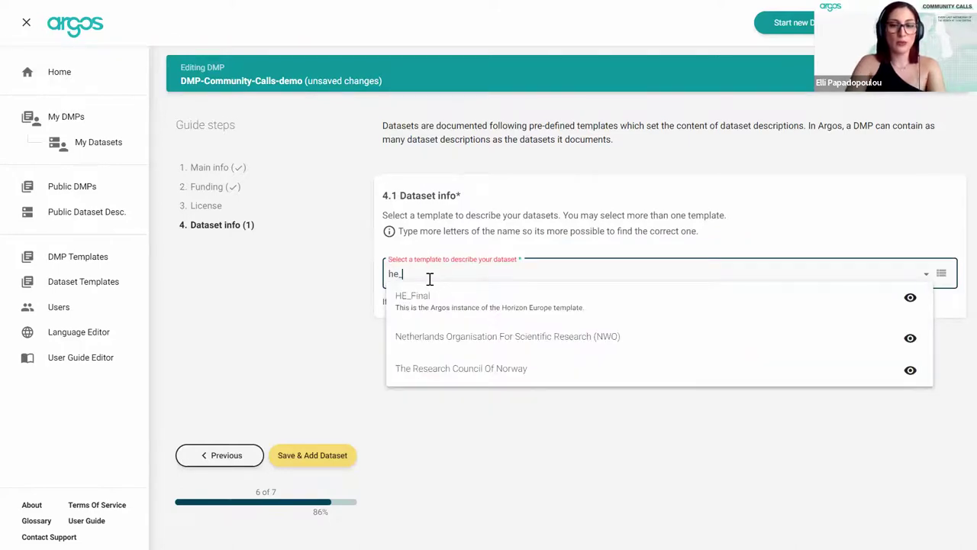
left_click(446, 308)
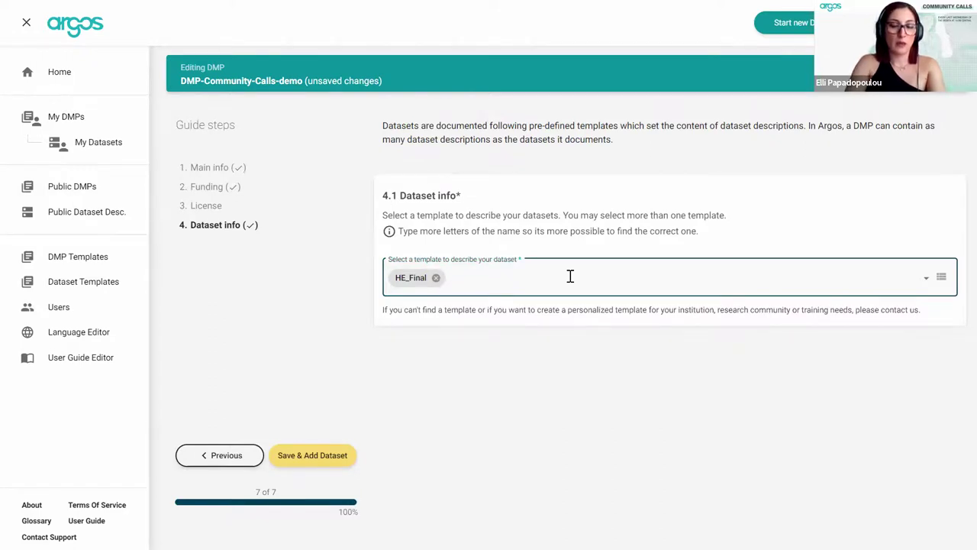
type("ariadne")
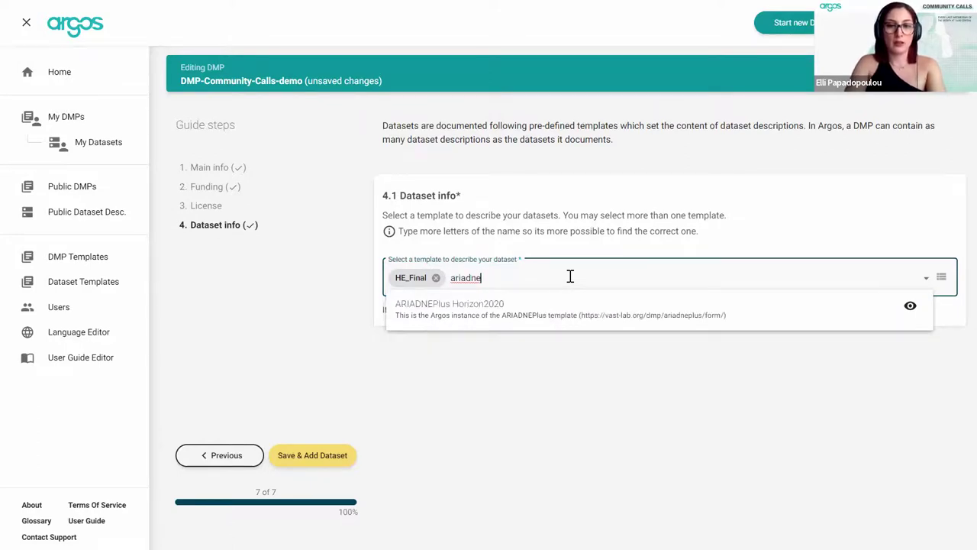
left_click(537, 311)
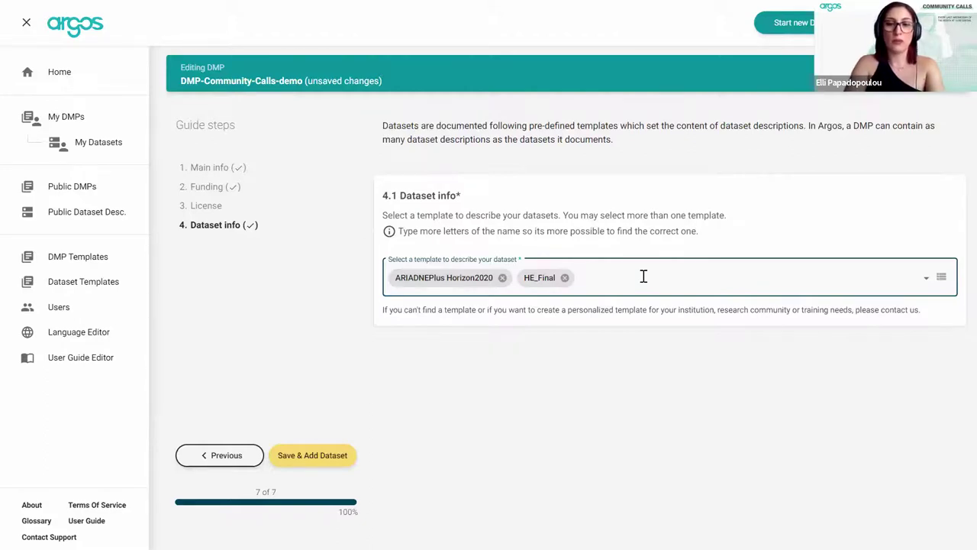
left_click(307, 455)
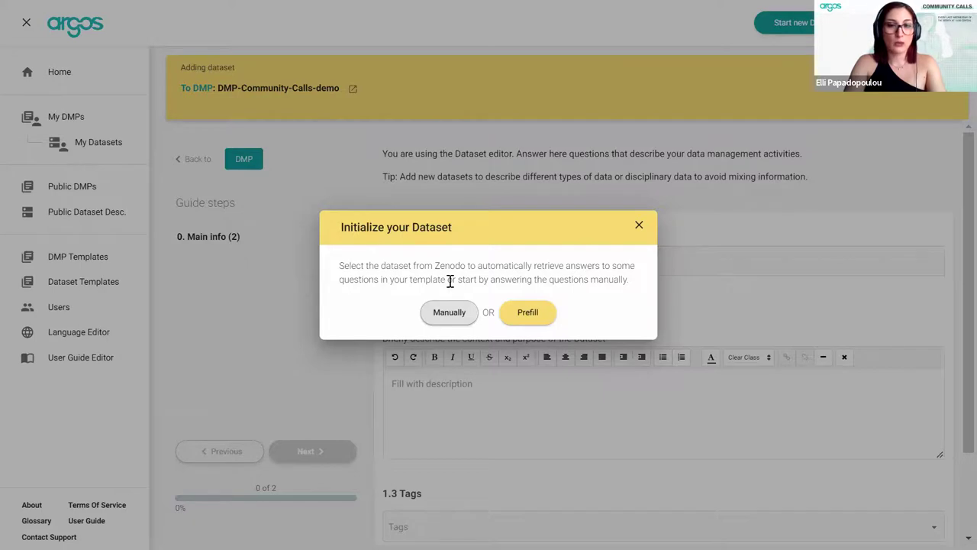
Step: Pick Manually in the Initialize your Dataset dialog
left_click(449, 312)
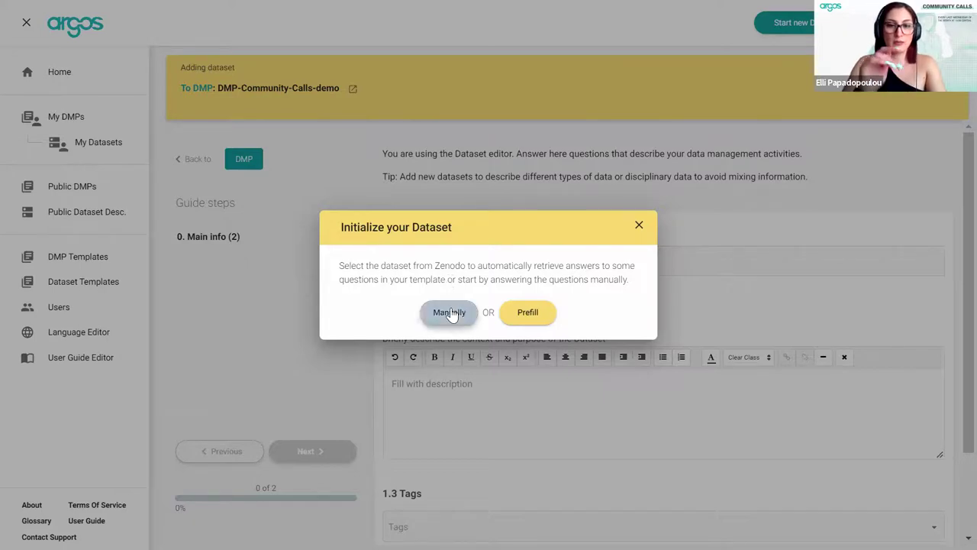
Step: Enter 'Title-dataset-manual' as the dataset title and select the HE_Final template
left_click(445, 261)
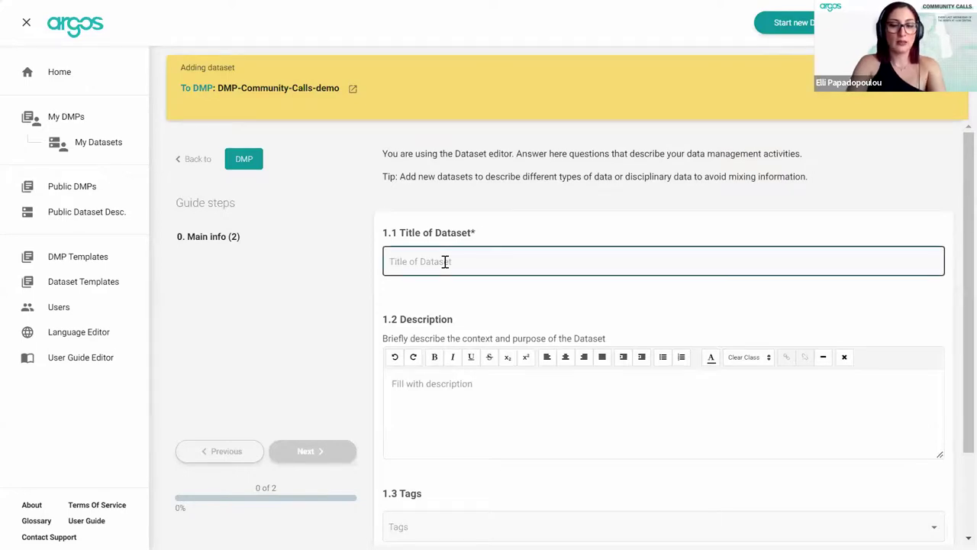
type("Title-")
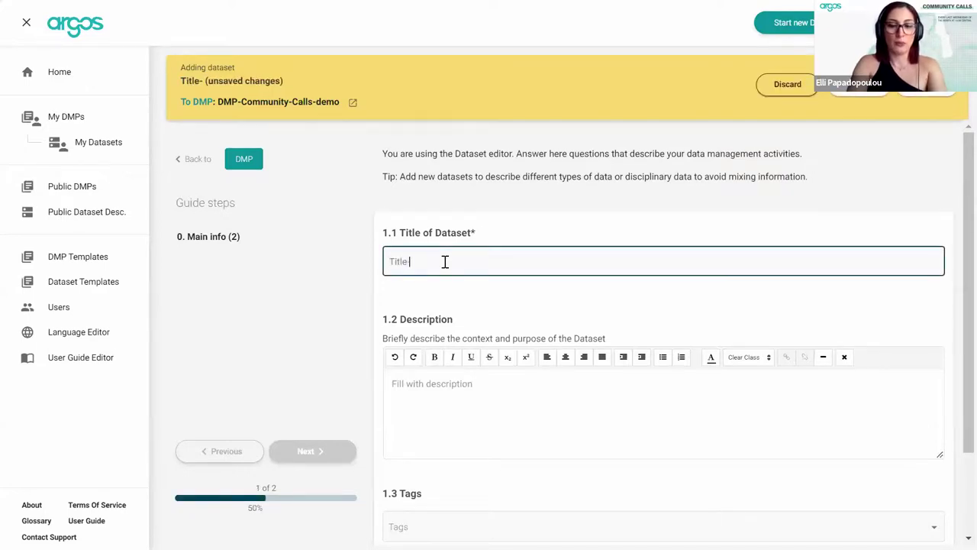
type("dataset-manual")
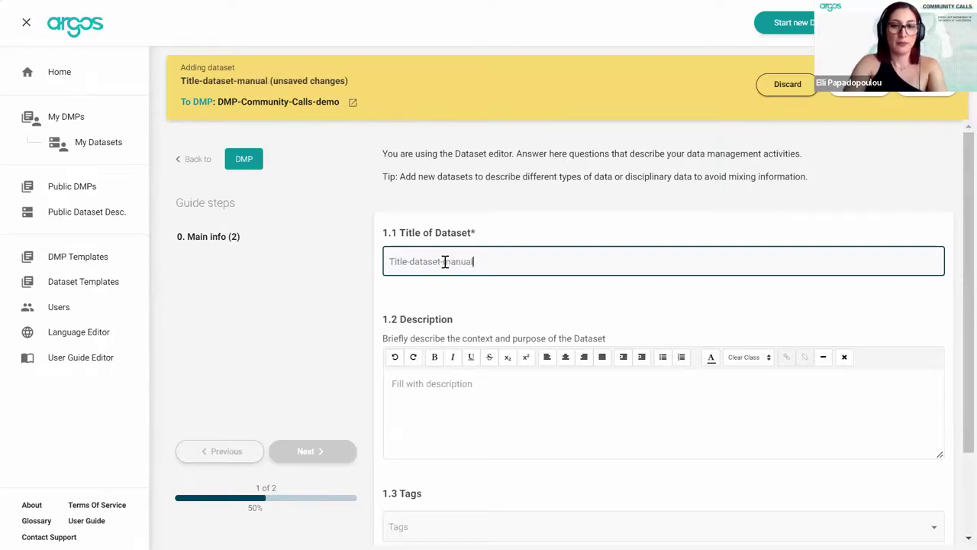
left_click(467, 403)
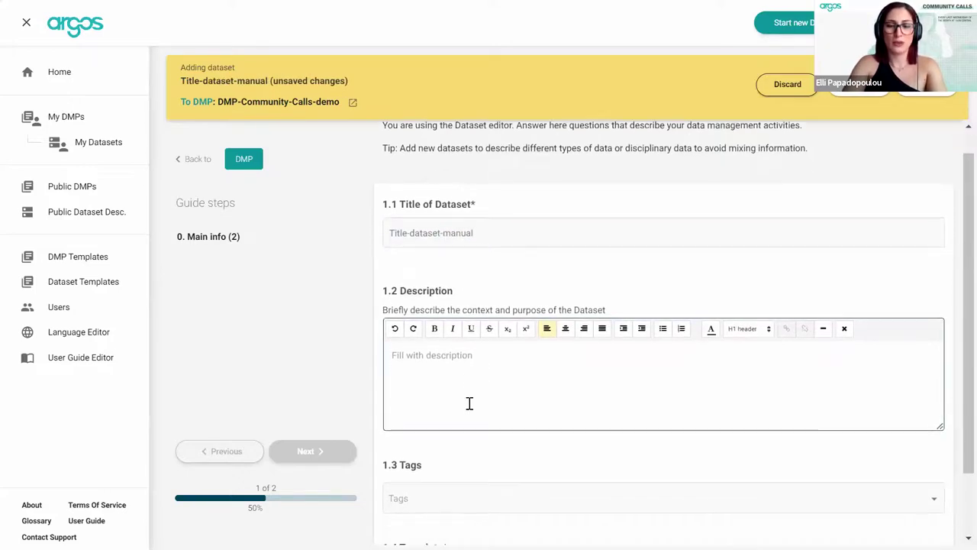
scroll(469, 403, "down", 1)
left_click(467, 419)
left_click(456, 502)
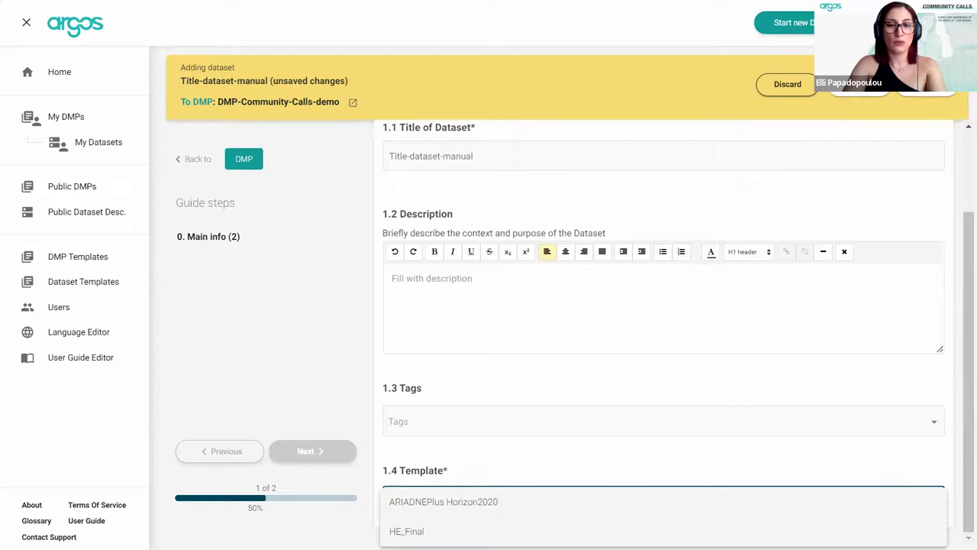
left_click(412, 530)
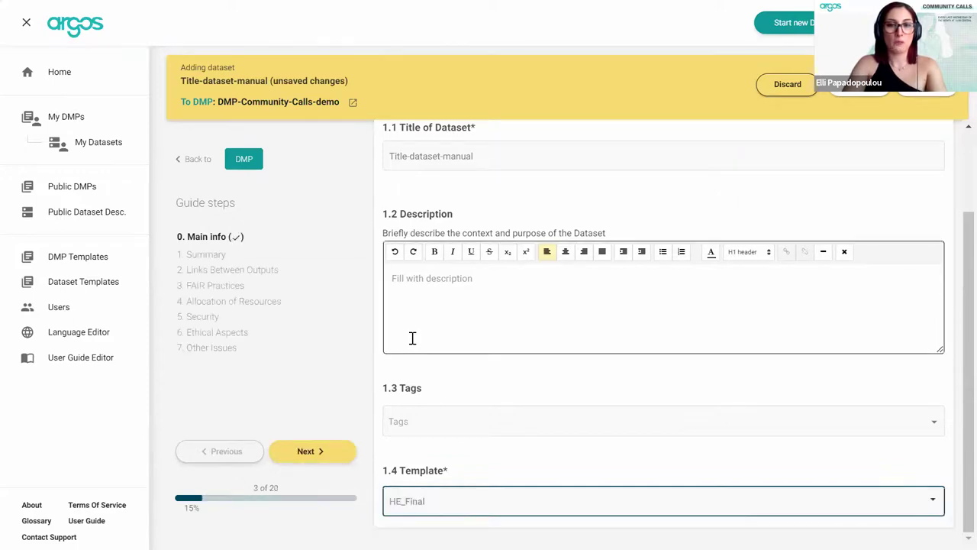
Step: Scroll through Summary questions 1.1.1–1.1.7, then save the Title-dataset-manual dataset
left_click(206, 255)
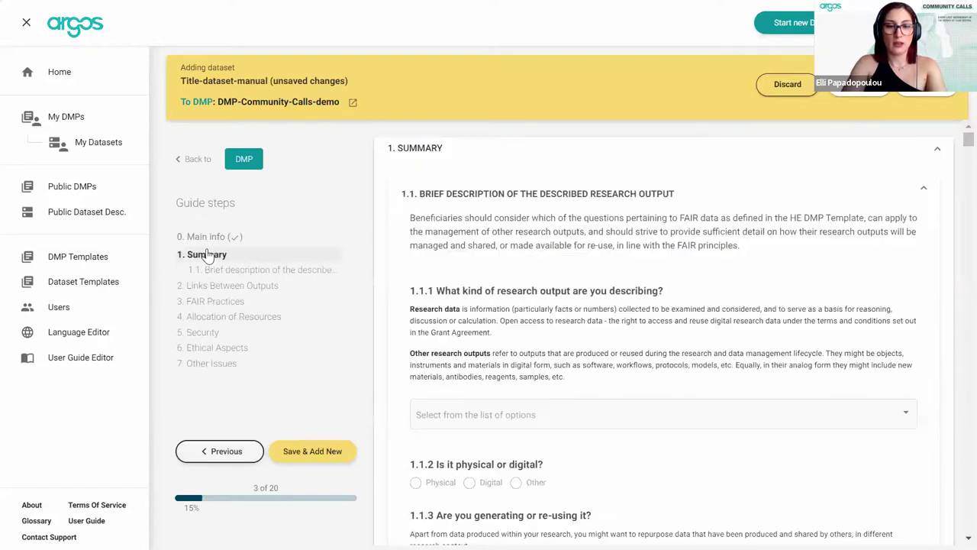
scroll(552, 371, "down", 3)
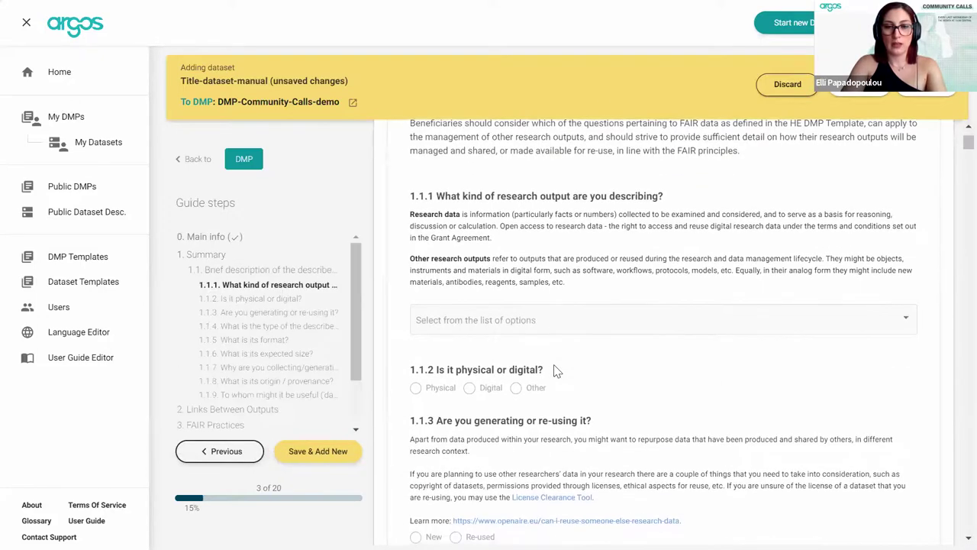
scroll(556, 371, "down", 4)
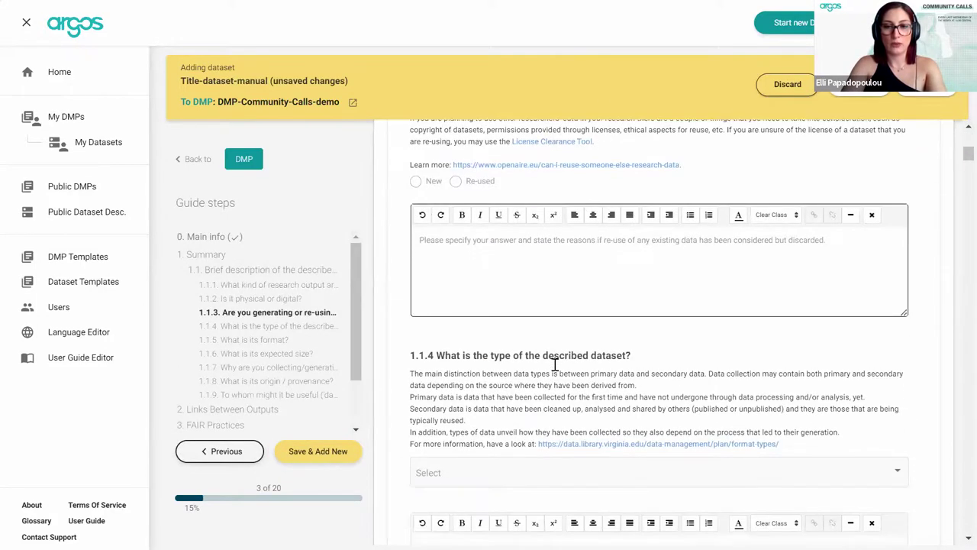
scroll(555, 371, "down", 1)
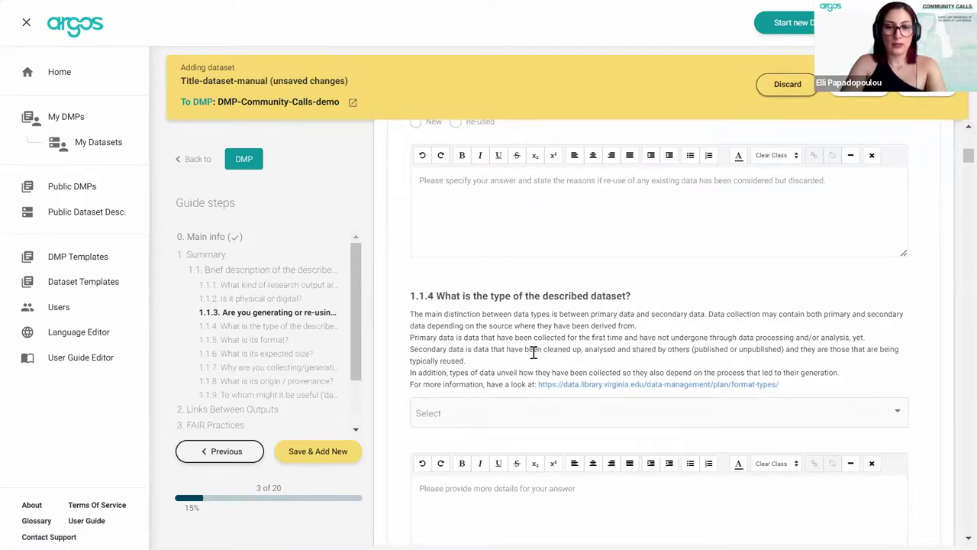
scroll(534, 352, "down", 1)
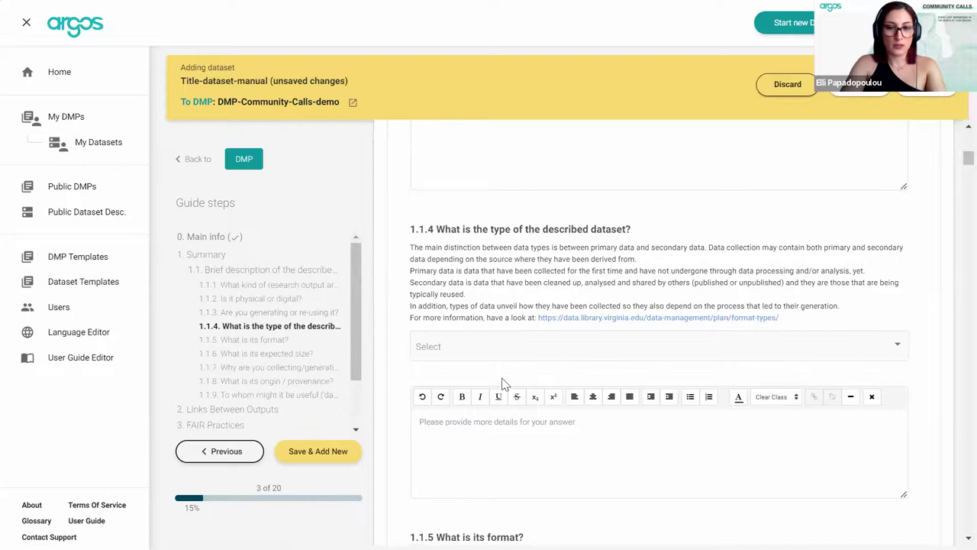
scroll(503, 381, "down", 4)
scroll(503, 384, "down", 5)
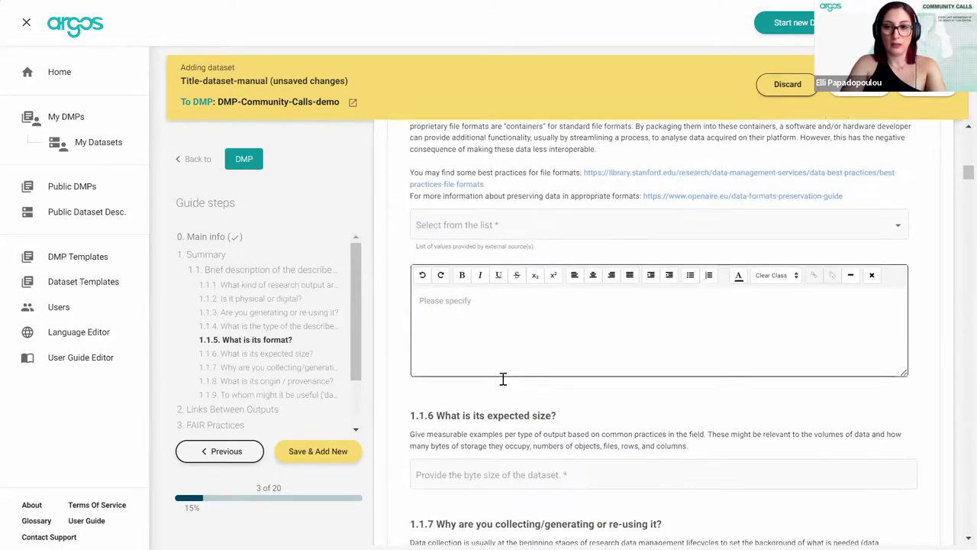
scroll(503, 381, "down", 1)
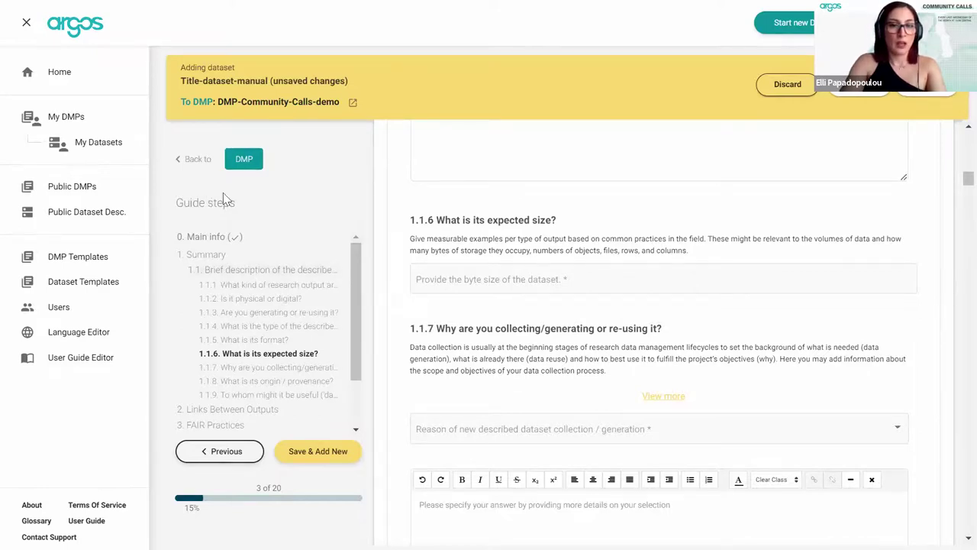
left_click(859, 91)
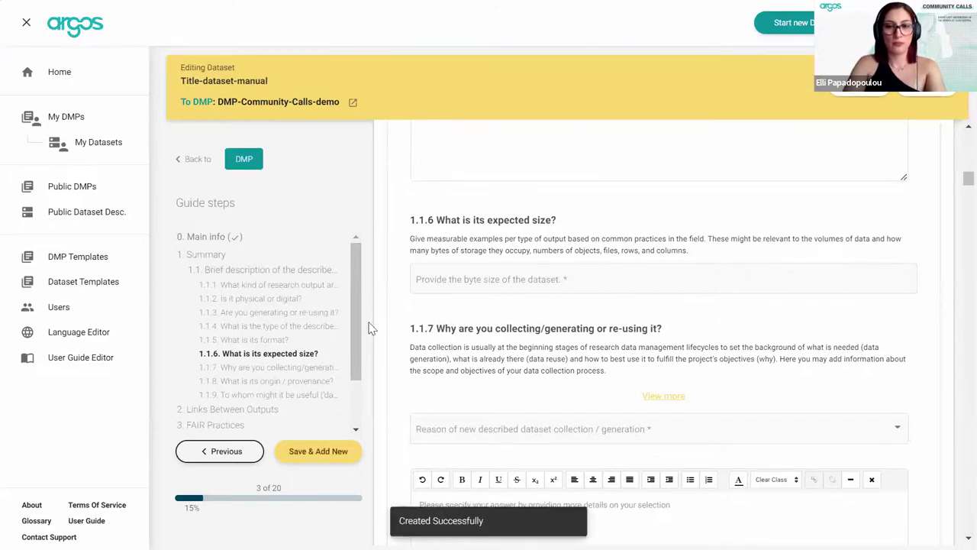
Step: Go back to the DMP-Community-Calls-demo overview and add another dataset
left_click(353, 102)
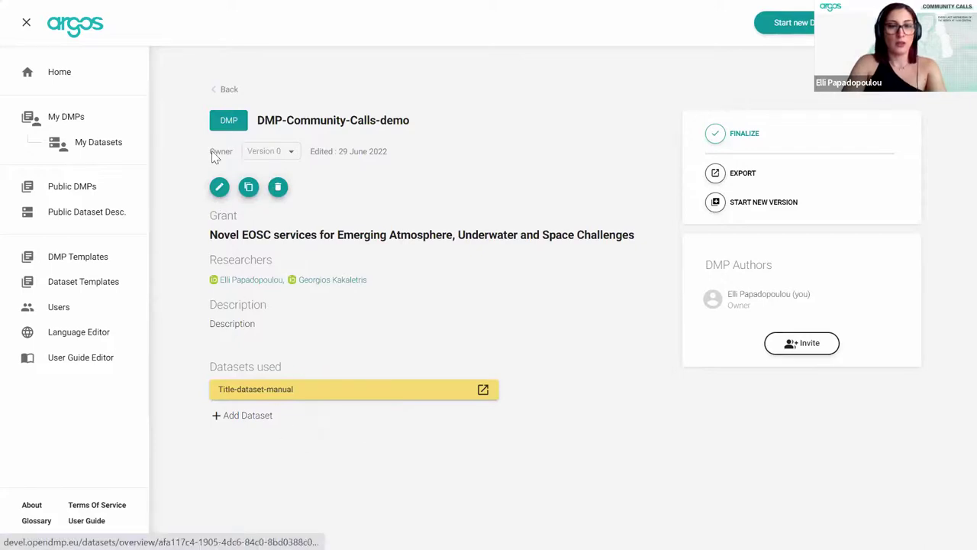
left_click(244, 420)
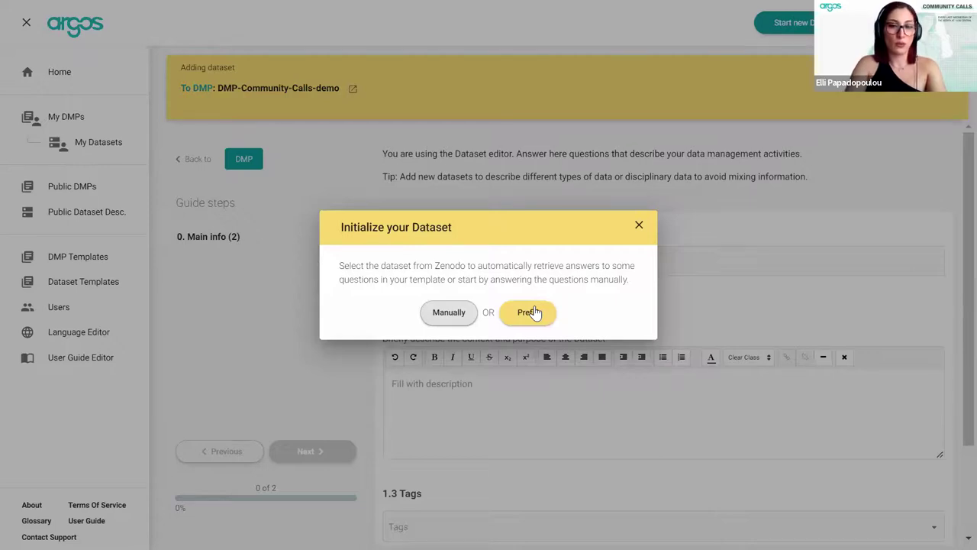
Step: Begin a Zenodo prefill with HE_Final, then dismiss the dialog and return to the DMP editor
left_click(534, 312)
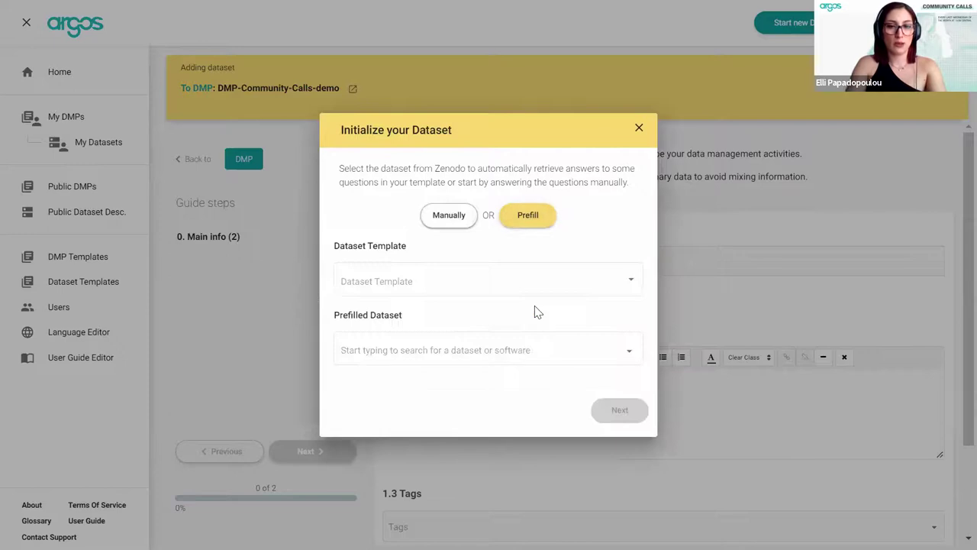
left_click(457, 284)
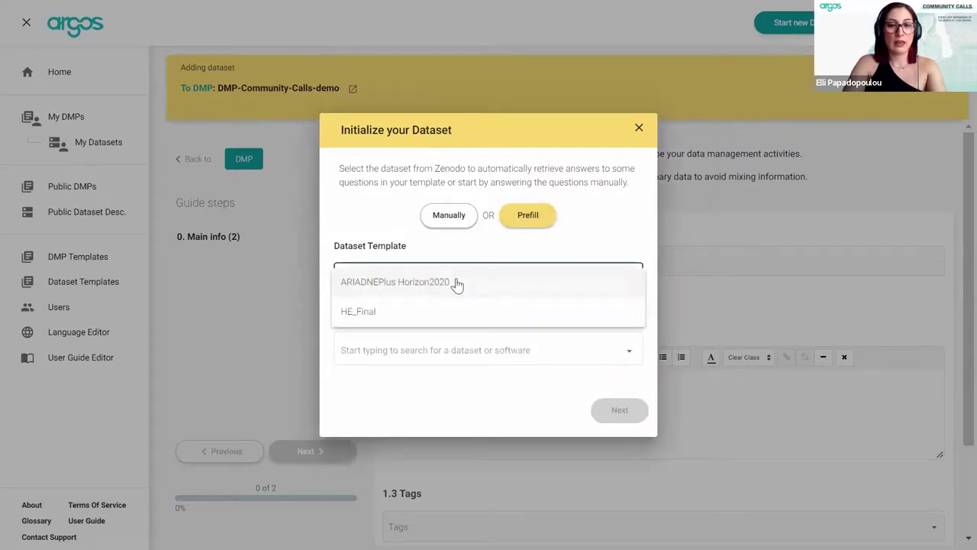
left_click(456, 311)
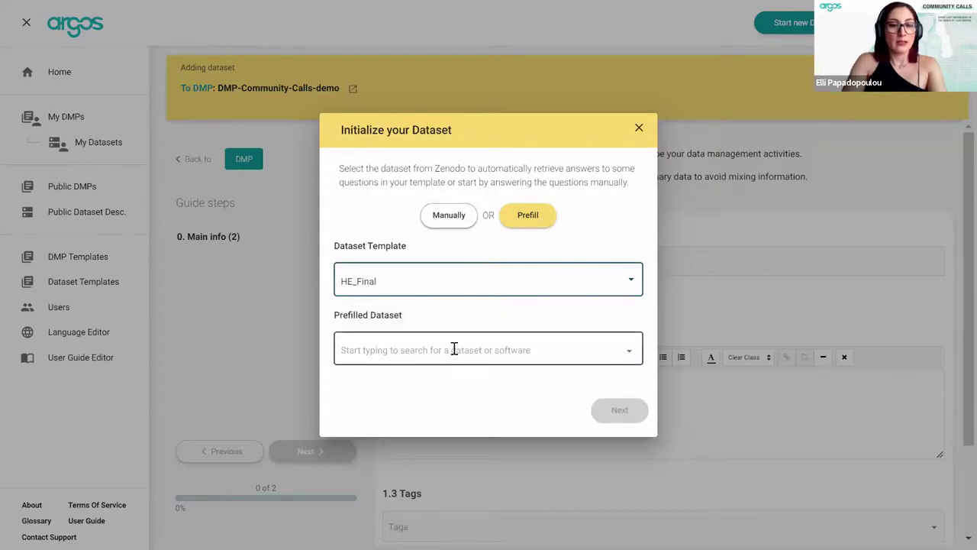
left_click(290, 332)
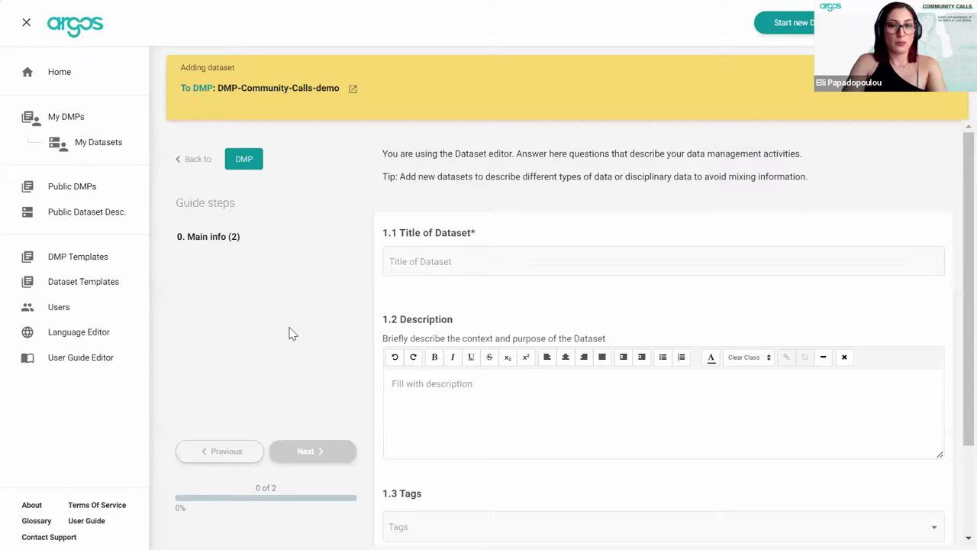
left_click(185, 161)
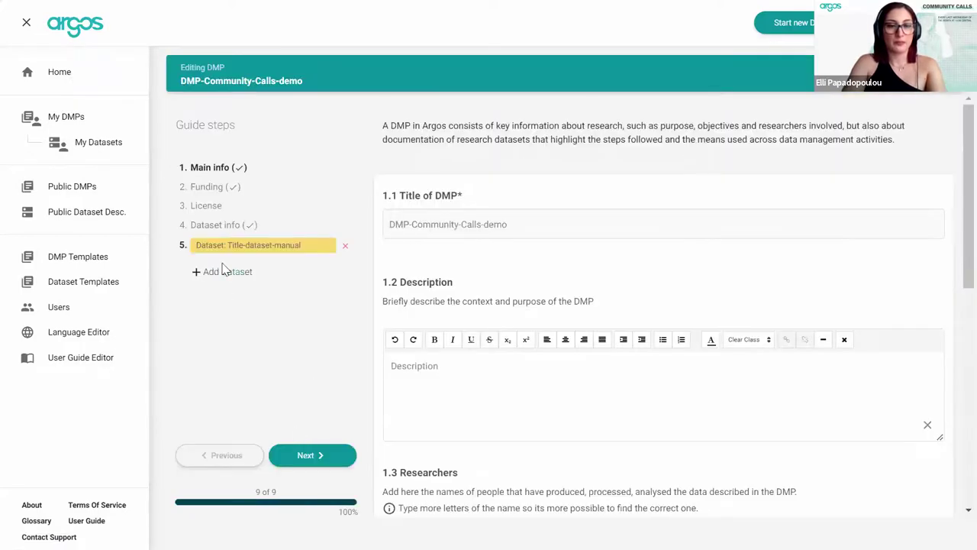
Step: Restart the dataset, prefilling it under HE_Final from Zenodo's 'openaire lod dump' result OpenAIRE LOD Dump
left_click(223, 271)
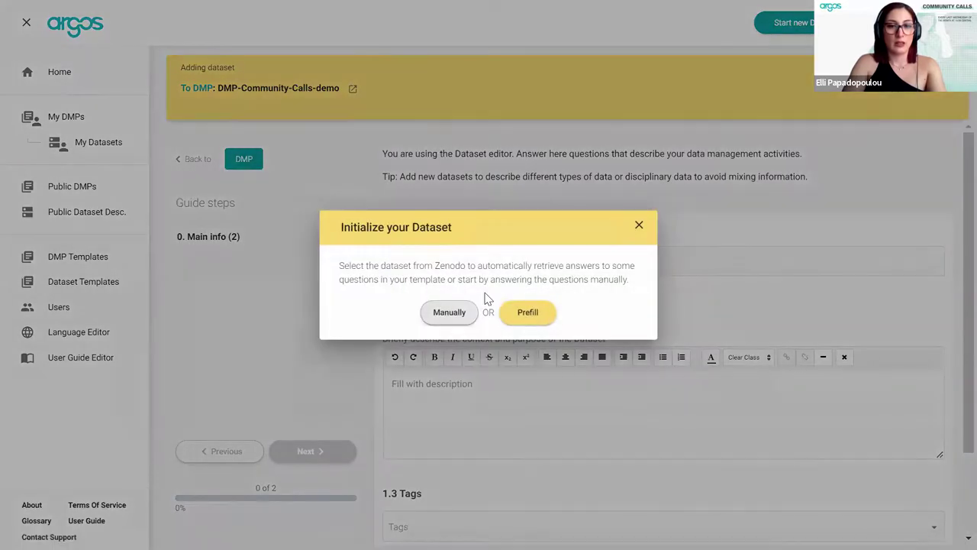
left_click(528, 314)
left_click(463, 279)
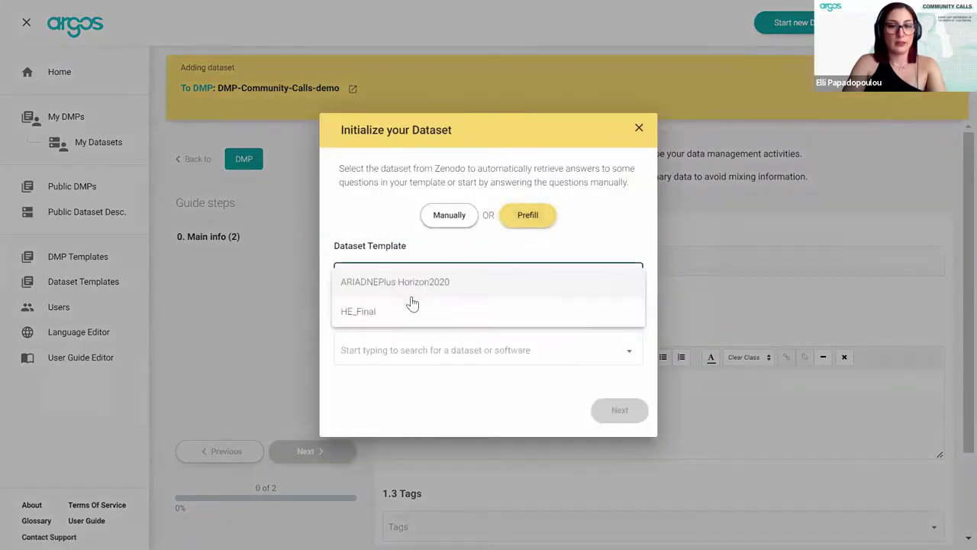
left_click(412, 315)
left_click(420, 350)
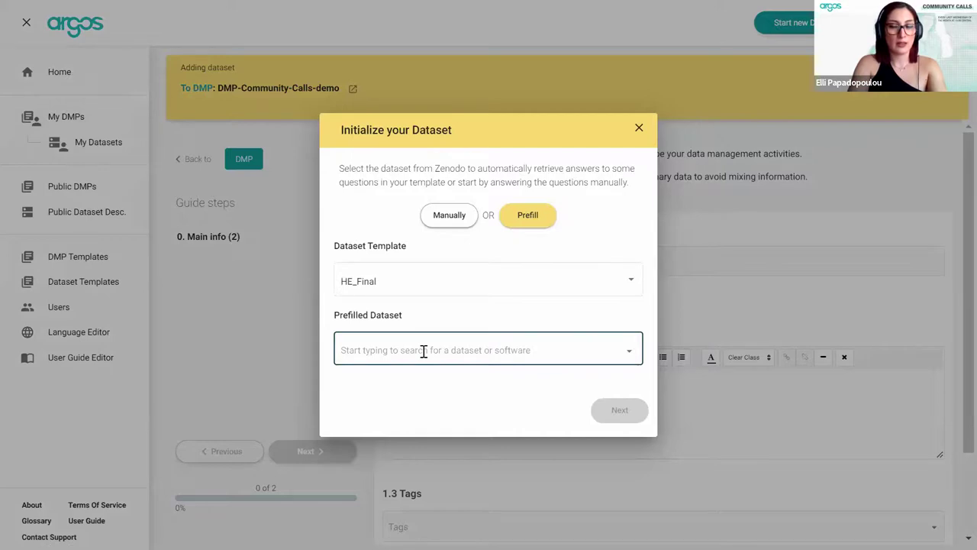
type("opena")
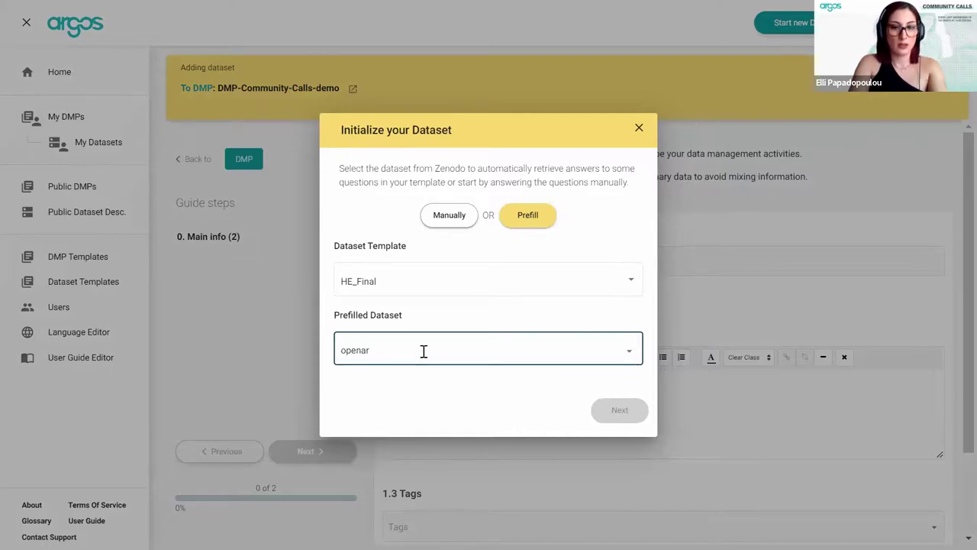
type("ire lod dump")
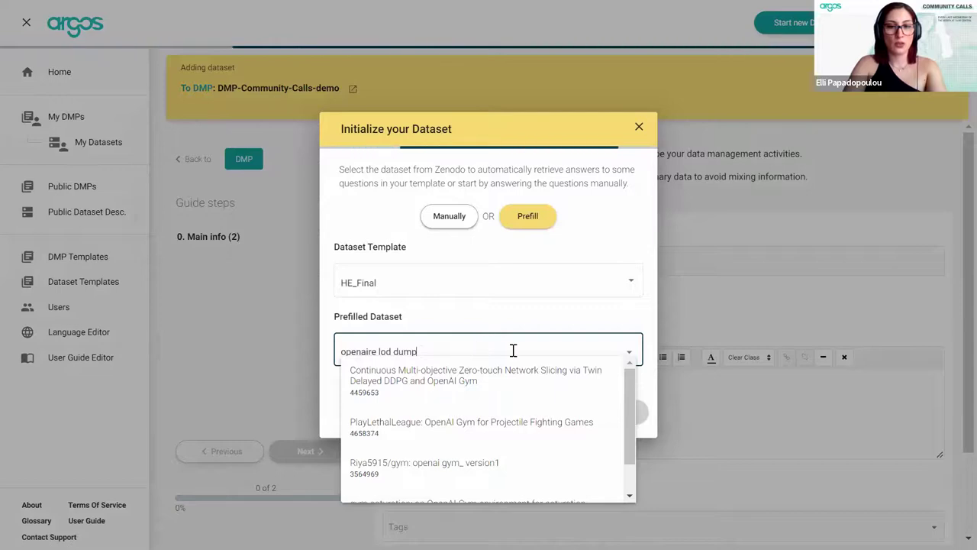
left_click(503, 378)
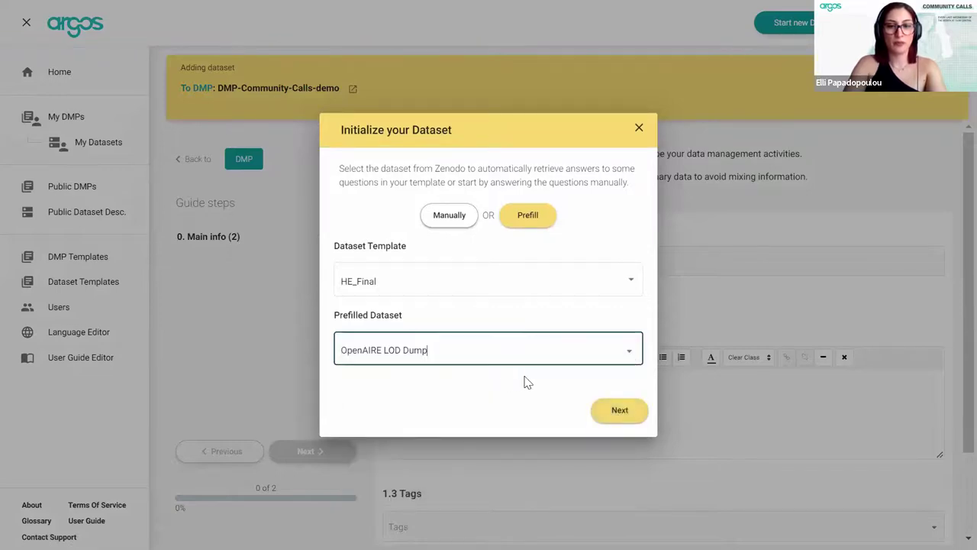
left_click(614, 413)
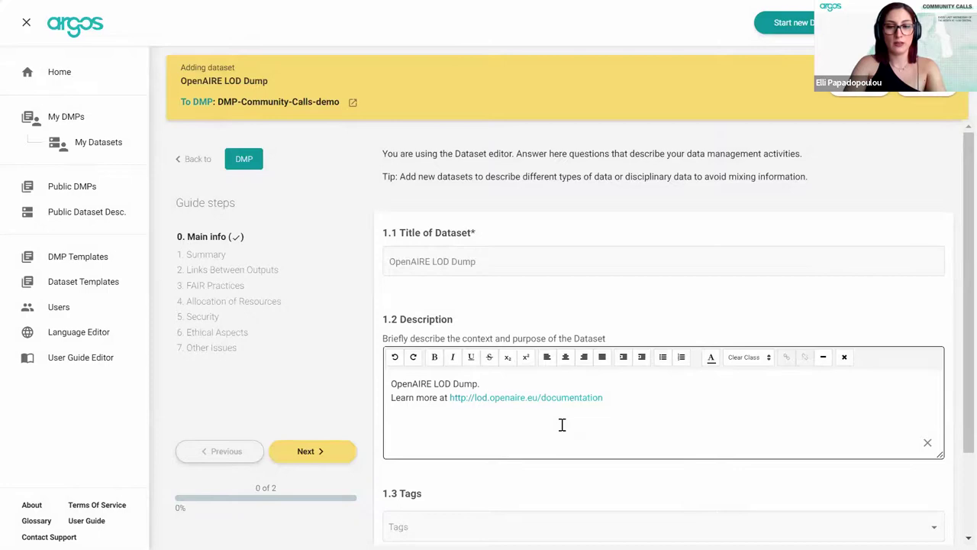
Step: Place the caret in the description, then scroll through Summary, Links Between Outputs and FAIR Practices
left_click(504, 385)
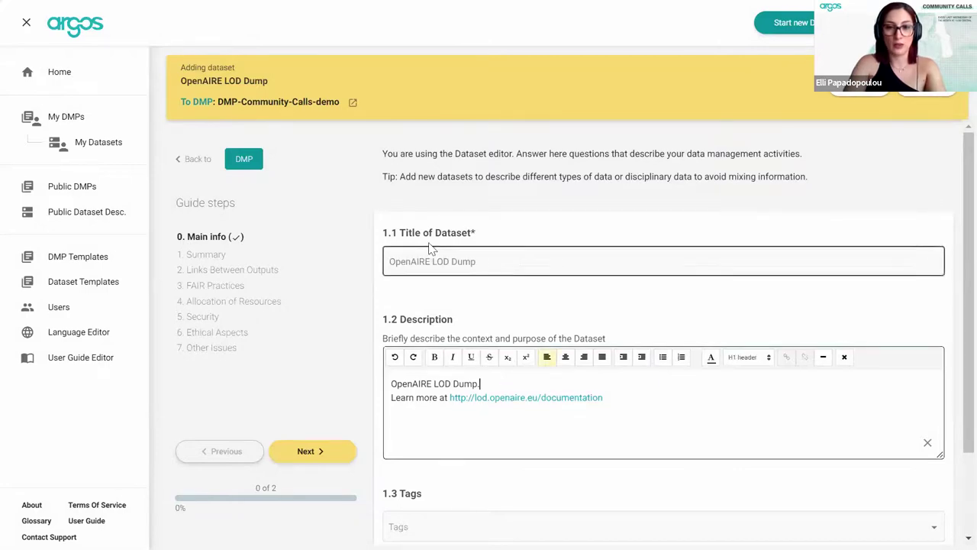
scroll(496, 442, "down", 2)
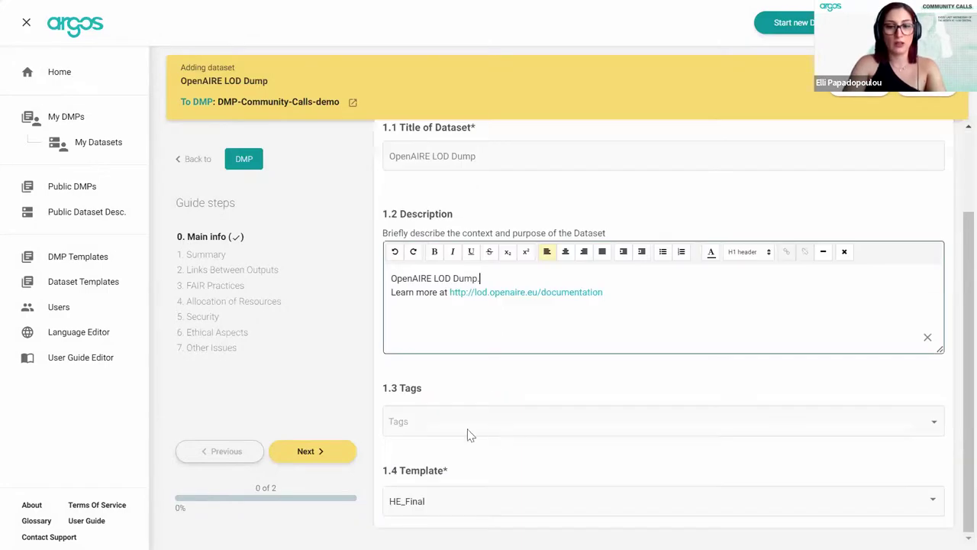
left_click(213, 260)
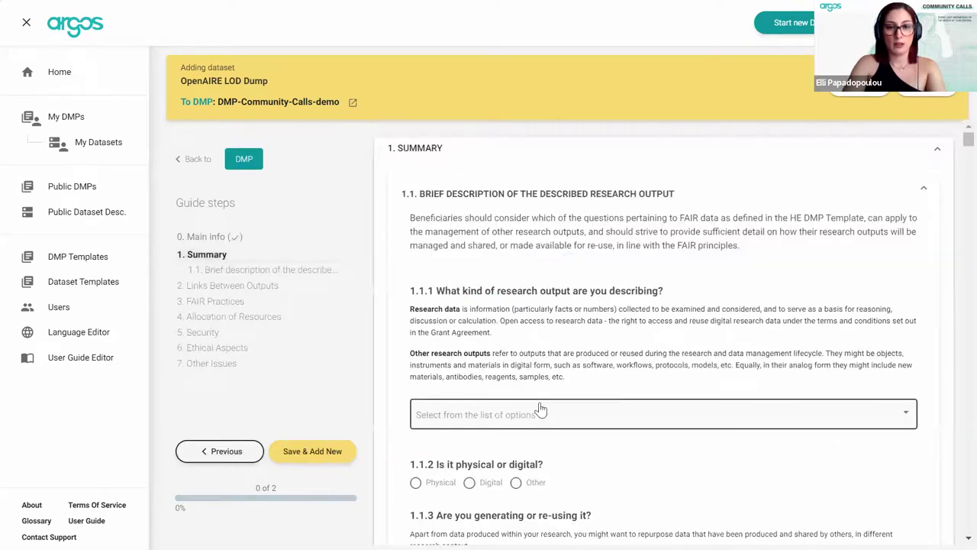
scroll(541, 407, "down", 2)
scroll(540, 407, "down", 7)
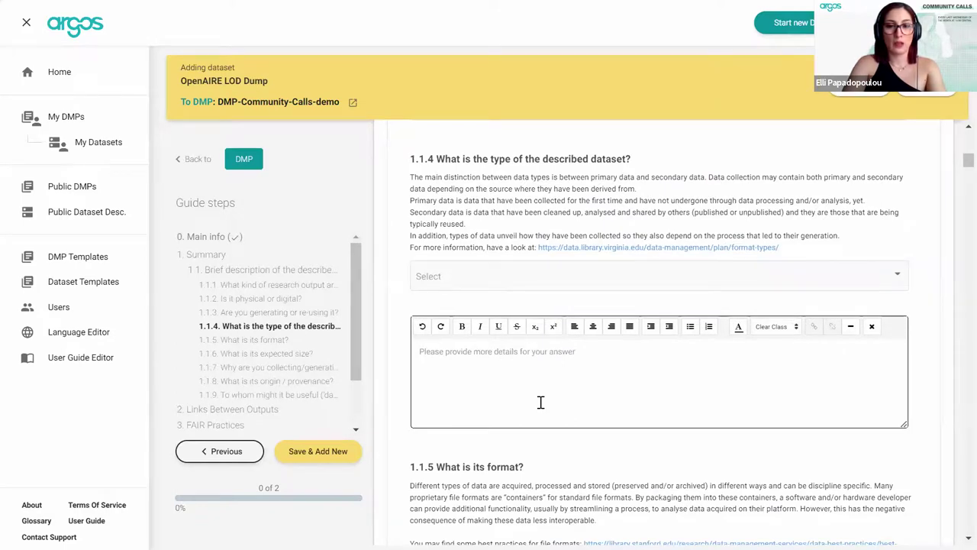
scroll(540, 402, "down", 7)
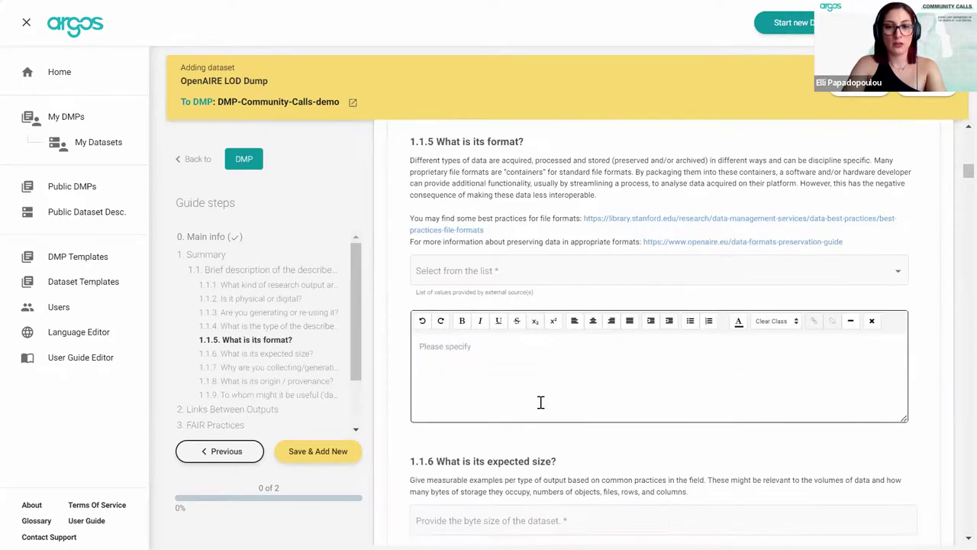
scroll(541, 402, "down", 11)
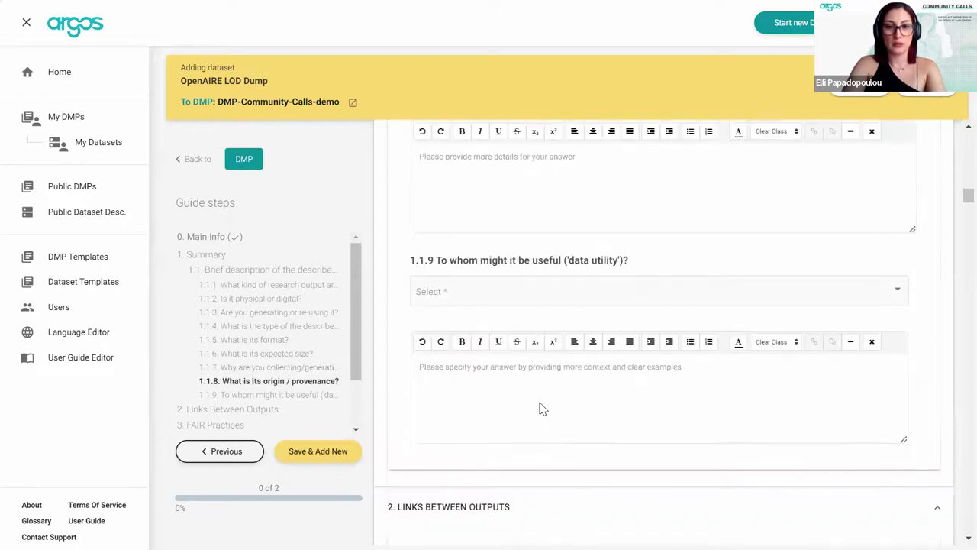
scroll(541, 402, "down", 12)
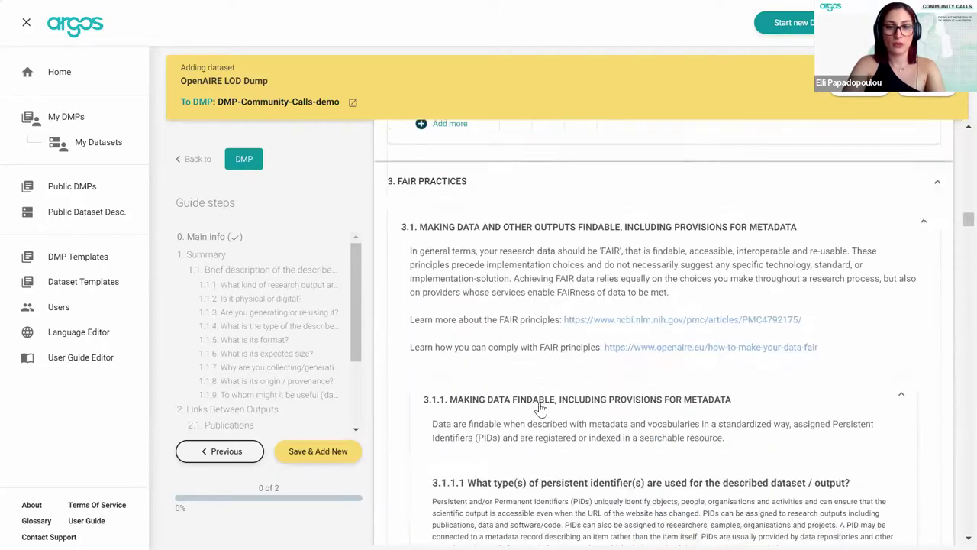
scroll(541, 408, "down", 3)
scroll(542, 404, "up", 3)
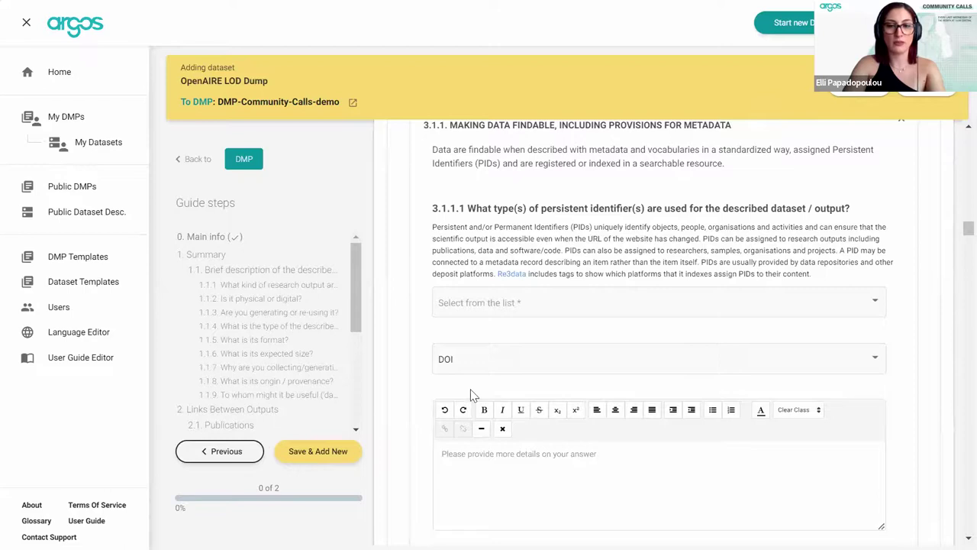
scroll(473, 391, "down", 3)
left_click(491, 312)
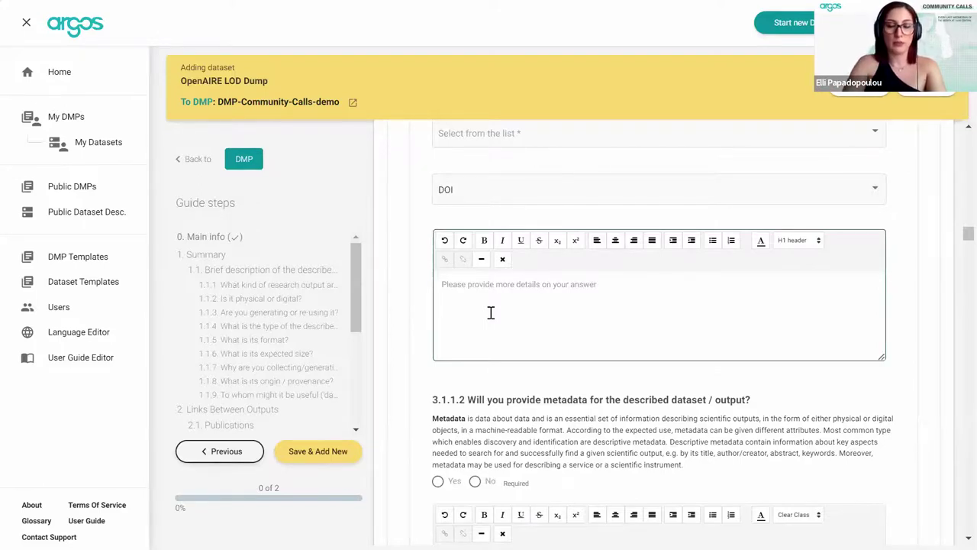
scroll(540, 345, "down", 5)
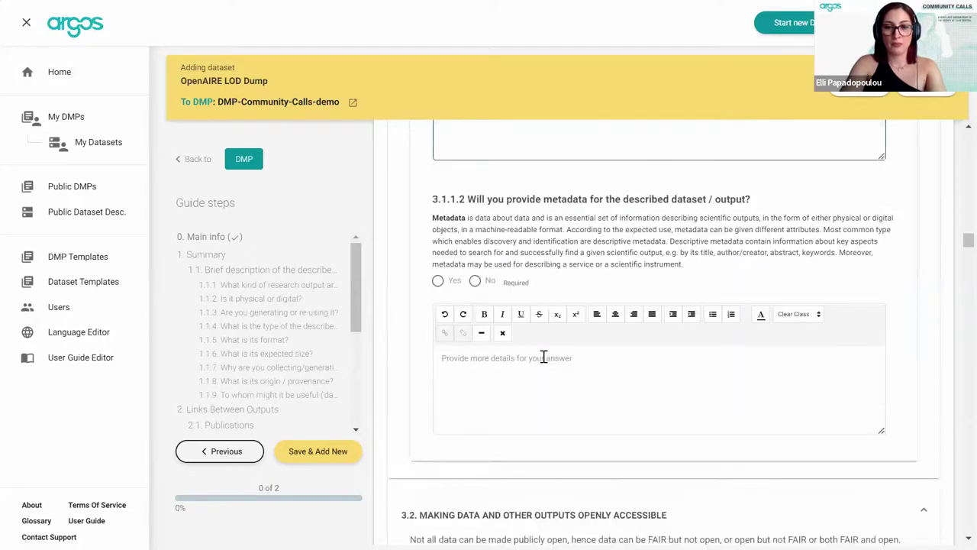
scroll(543, 356, "down", 5)
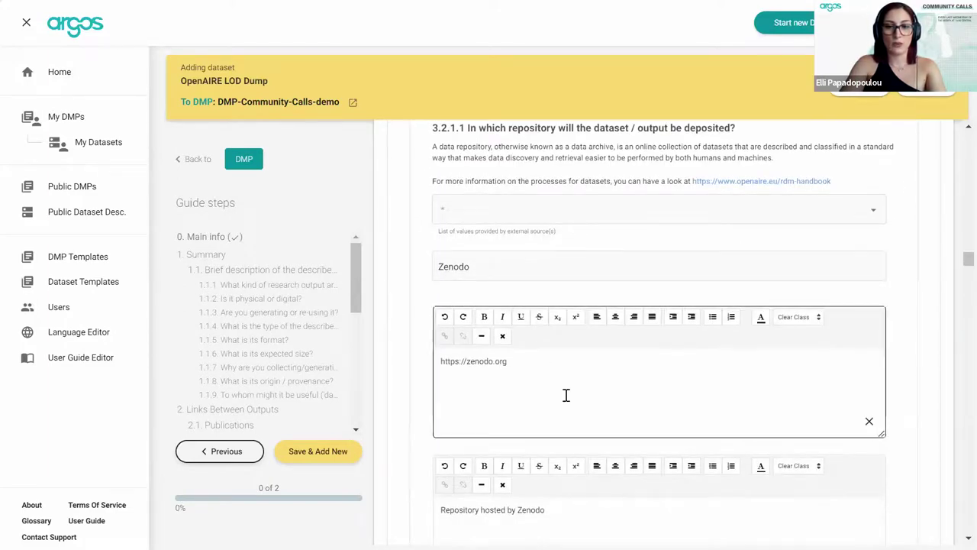
scroll(559, 443, "down", 1)
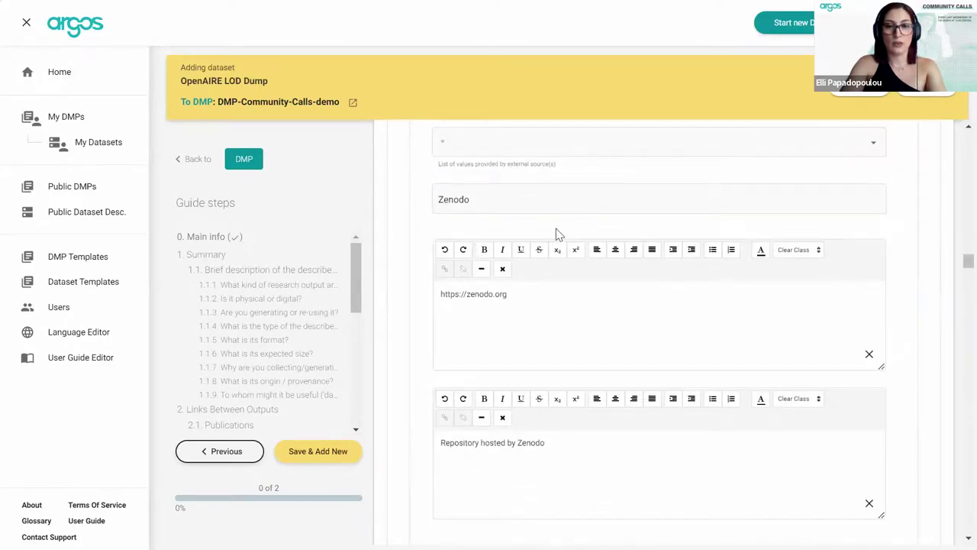
scroll(557, 231, "up", 2)
scroll(556, 229, "down", 7)
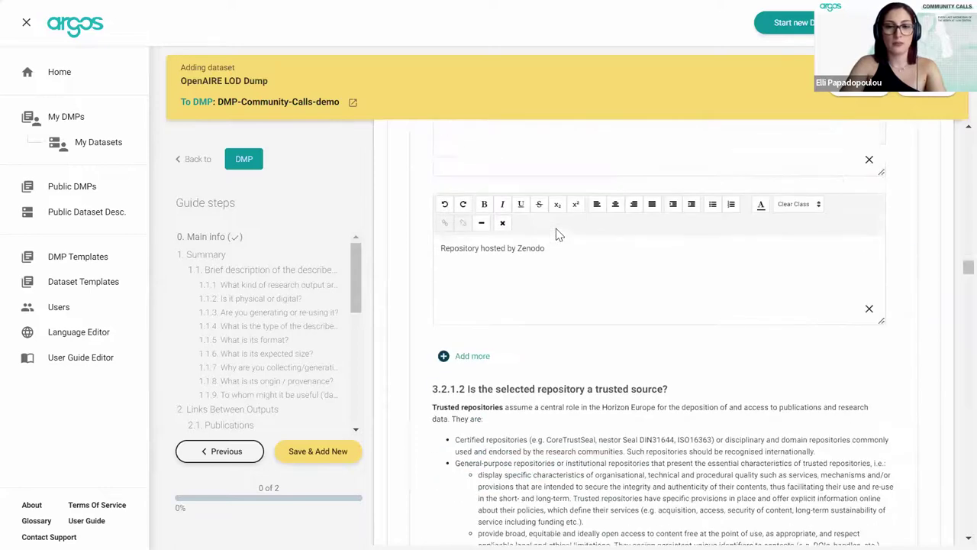
scroll(557, 233, "down", 9)
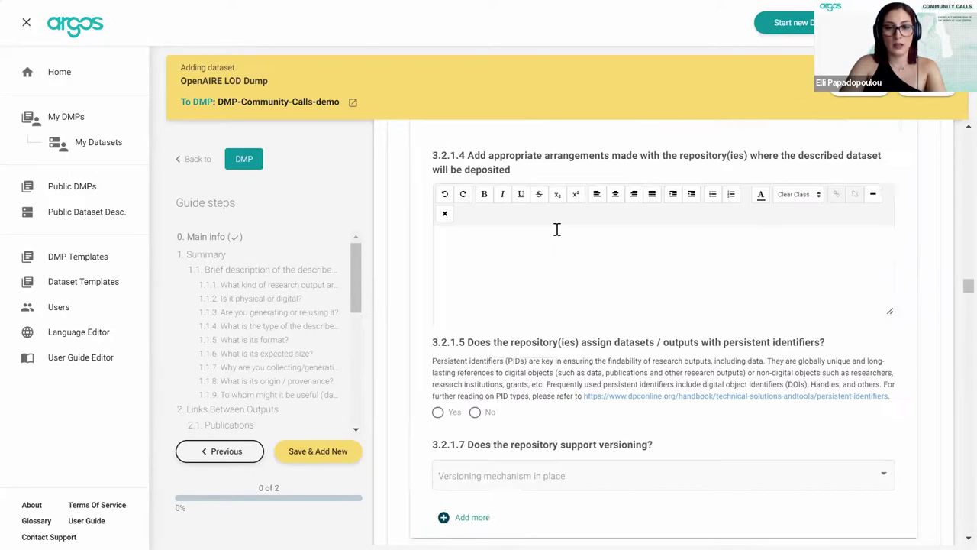
scroll(560, 343, "down", 3)
scroll(560, 343, "up", 2)
scroll(607, 224, "down", 1)
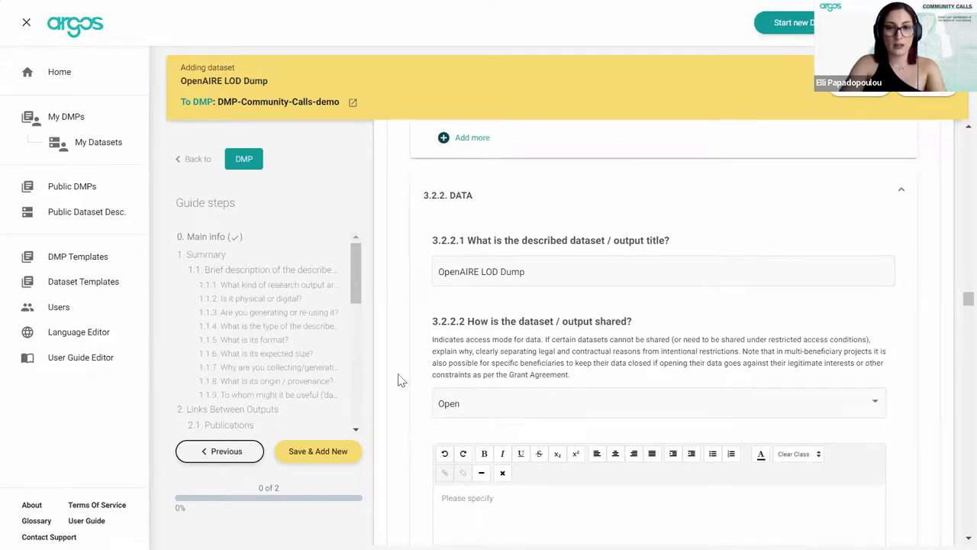
scroll(557, 430, "down", 5)
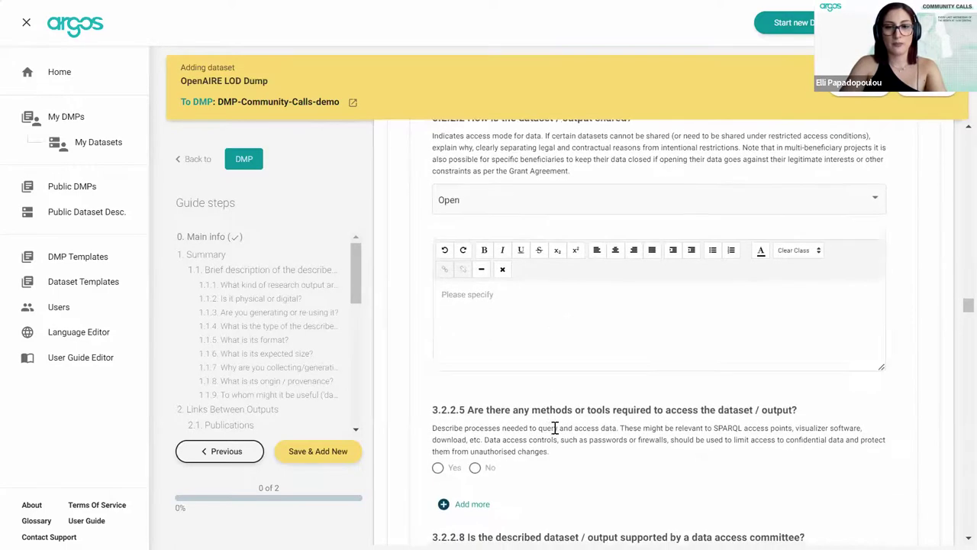
left_click(488, 287)
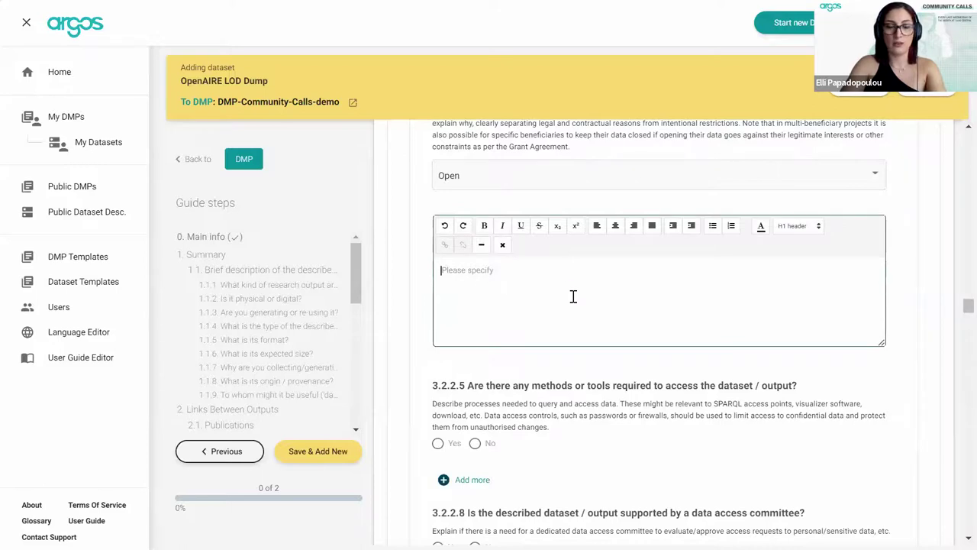
scroll(573, 297, "down", 1)
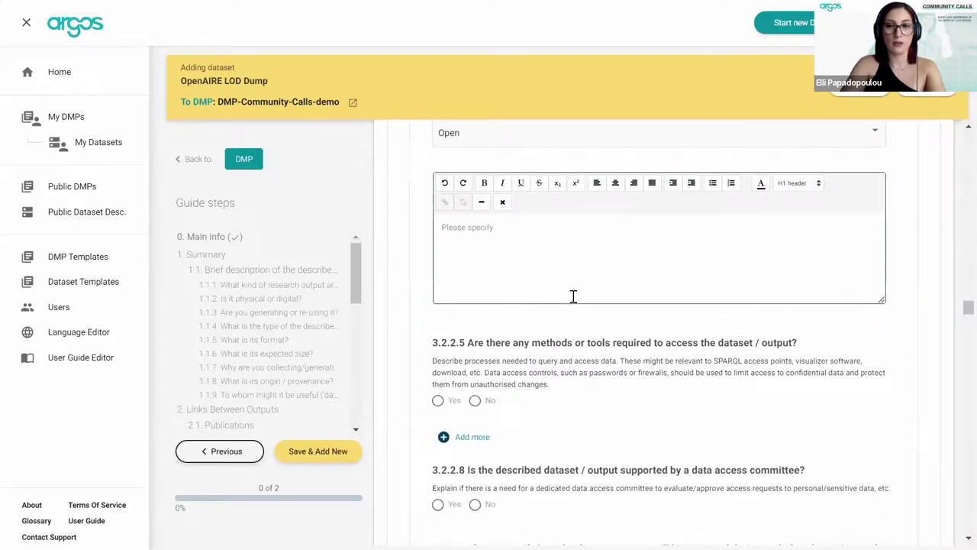
scroll(574, 297, "down", 10)
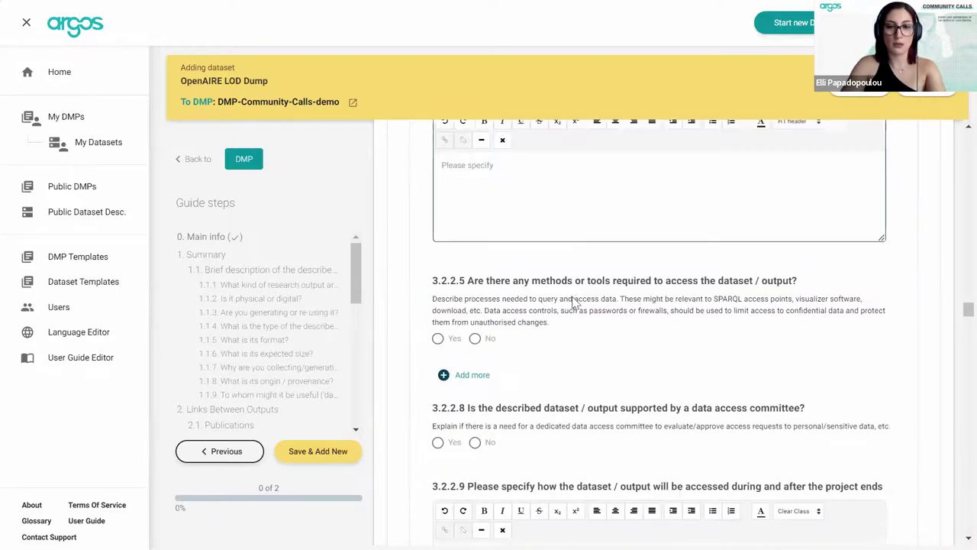
scroll(574, 303, "down", 10)
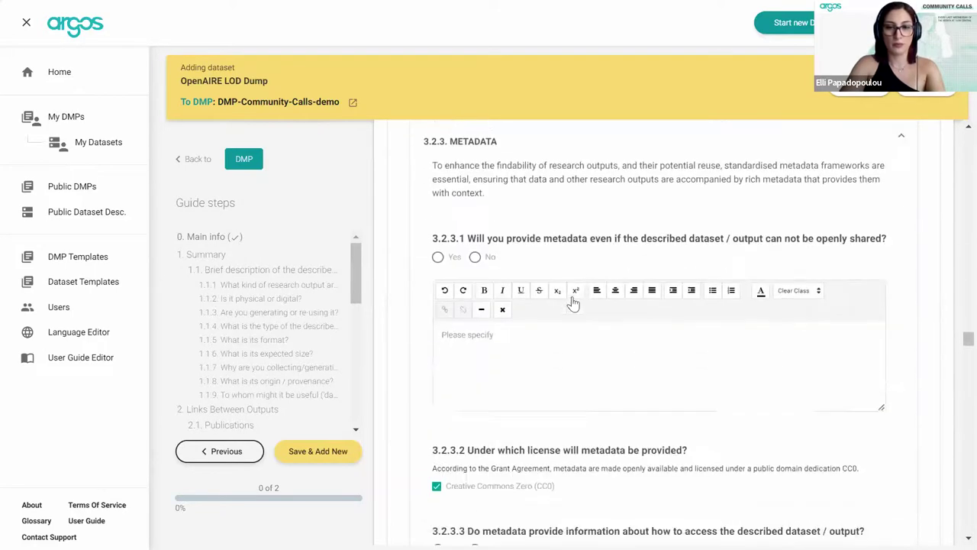
scroll(575, 302, "down", 10)
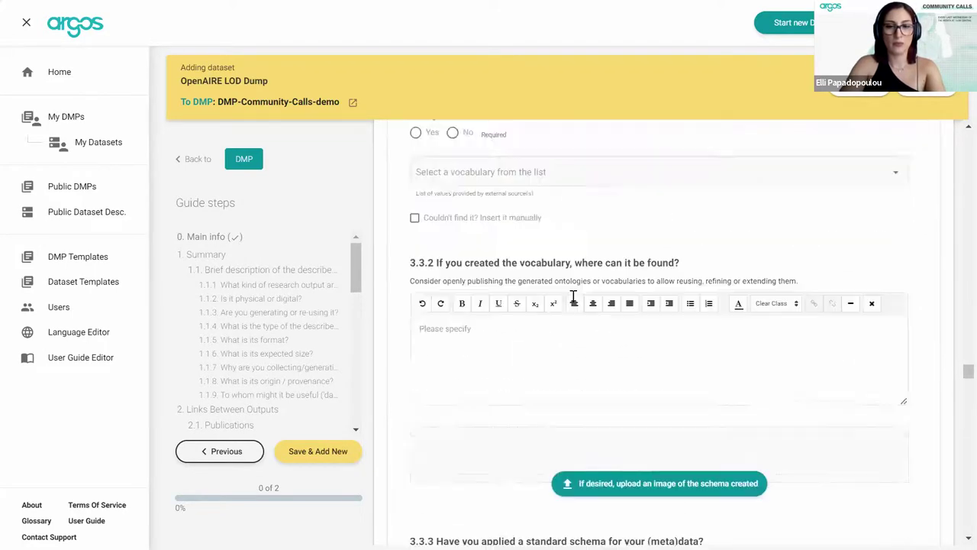
scroll(574, 303, "down", 5)
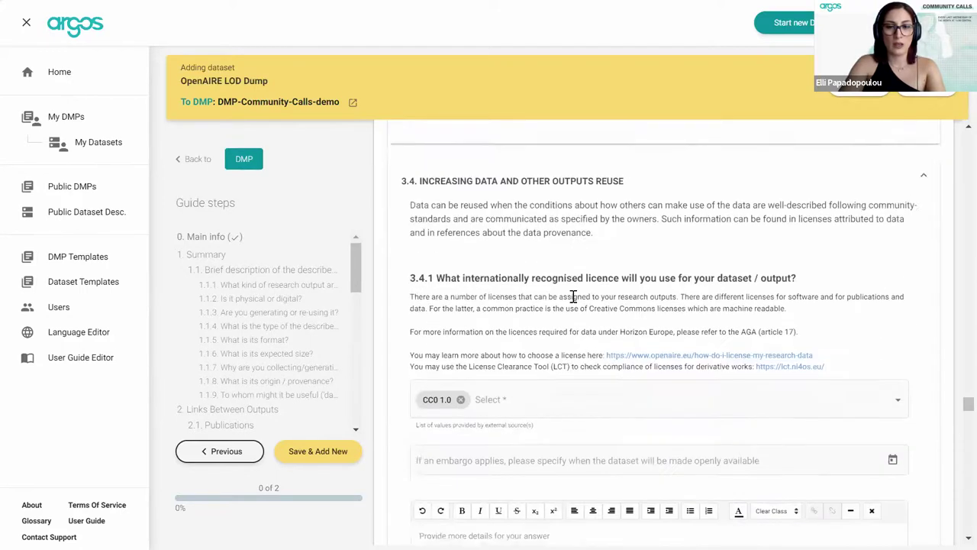
scroll(588, 349, "up", 2)
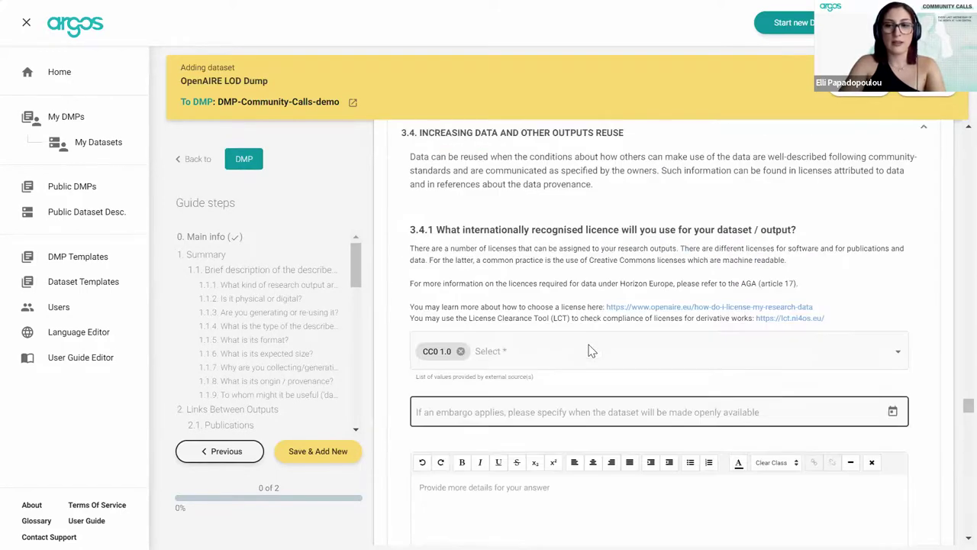
left_click_drag(955, 412, 956, 206)
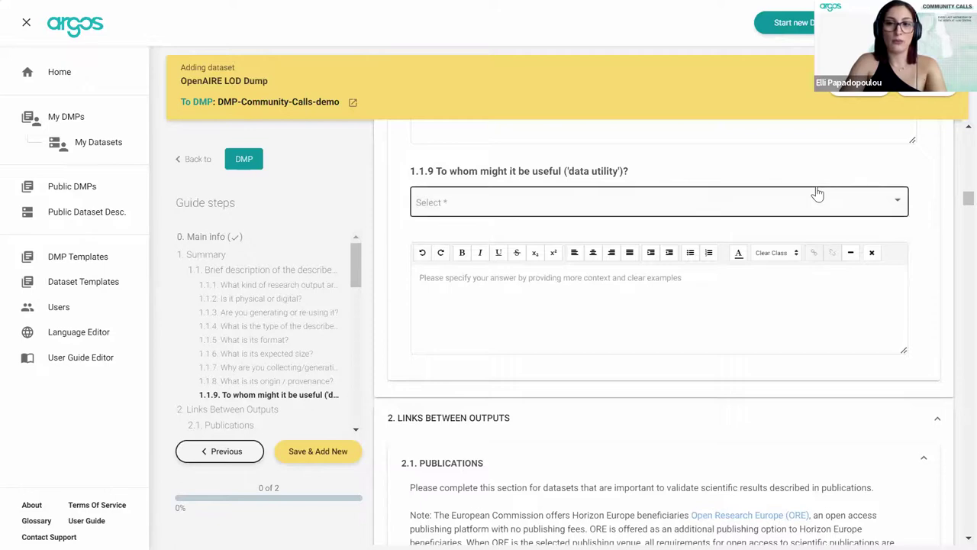
scroll(817, 190, "up", 10)
scroll(817, 188, "up", 1)
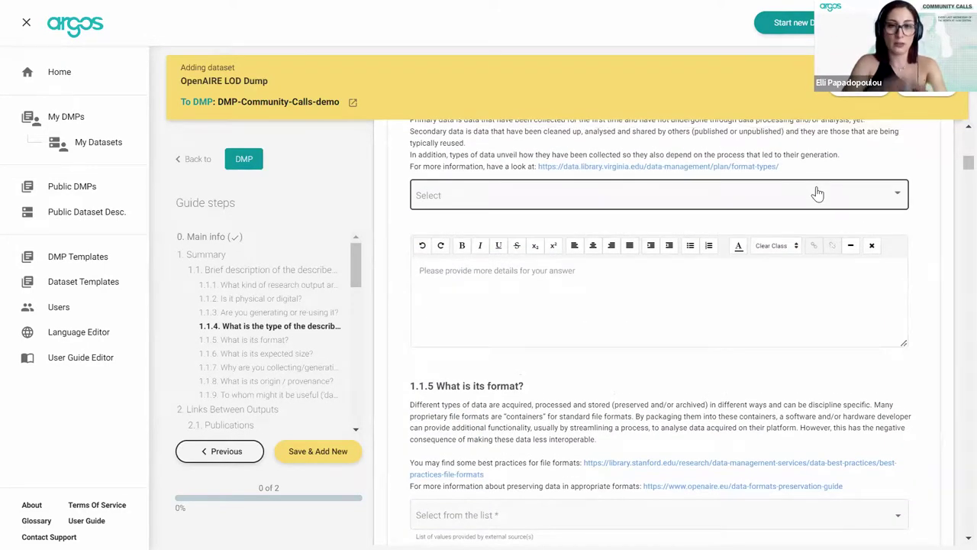
scroll(912, 223, "up", 2)
scroll(913, 225, "up", 5)
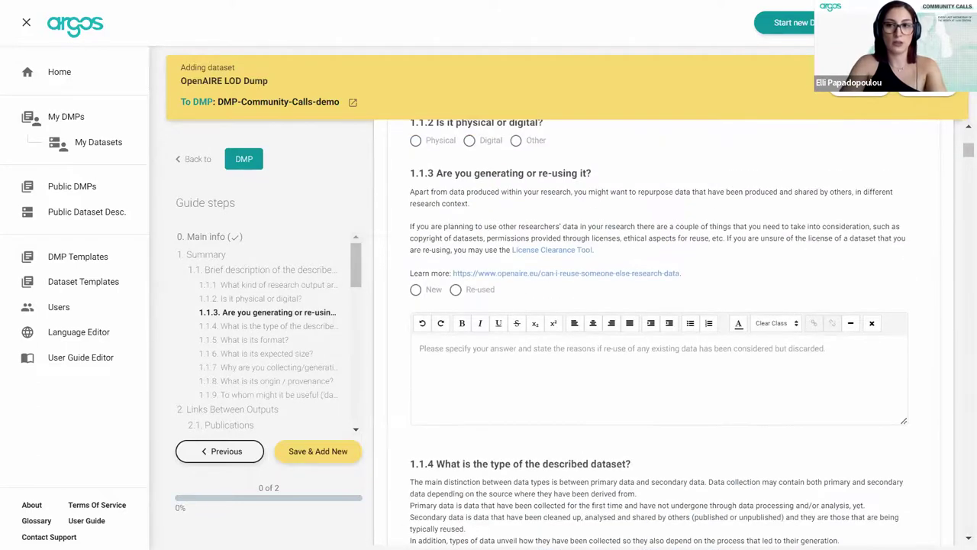
scroll(816, 286, "up", 5)
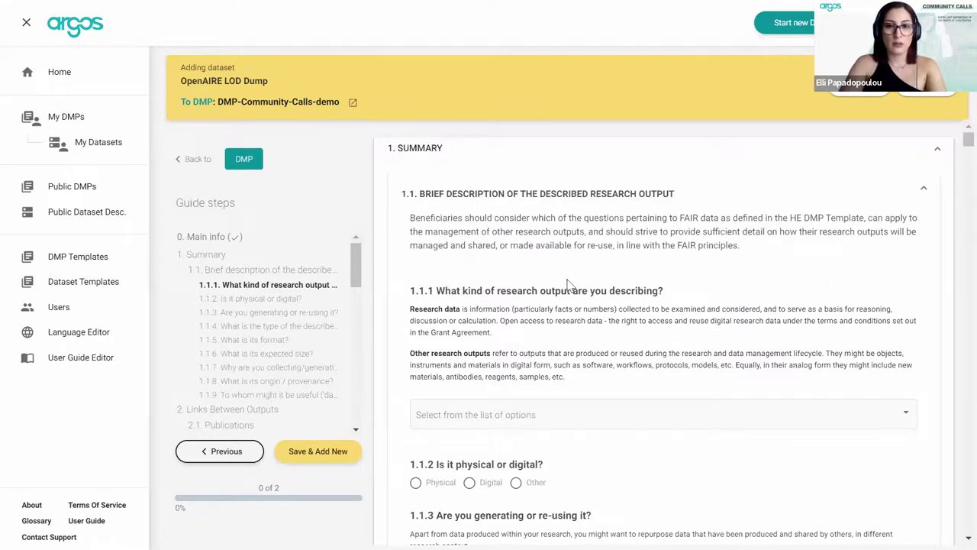
Step: Collapse panel 1.1 and sections Links Between Outputs, FAIR Practices, Allocation of Resources, Security, Ethical Aspects, Other Issues
left_click(924, 188)
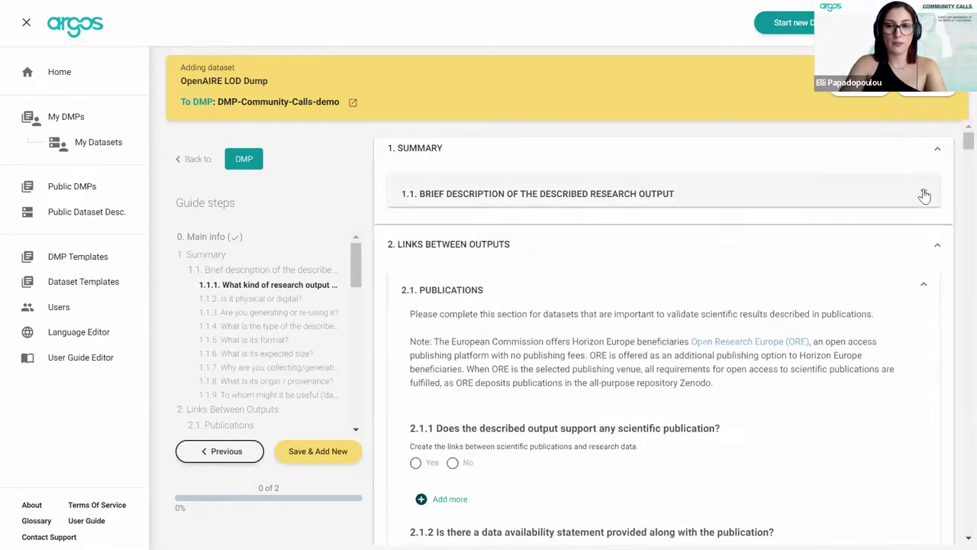
left_click(936, 251)
left_click(938, 286)
left_click(939, 314)
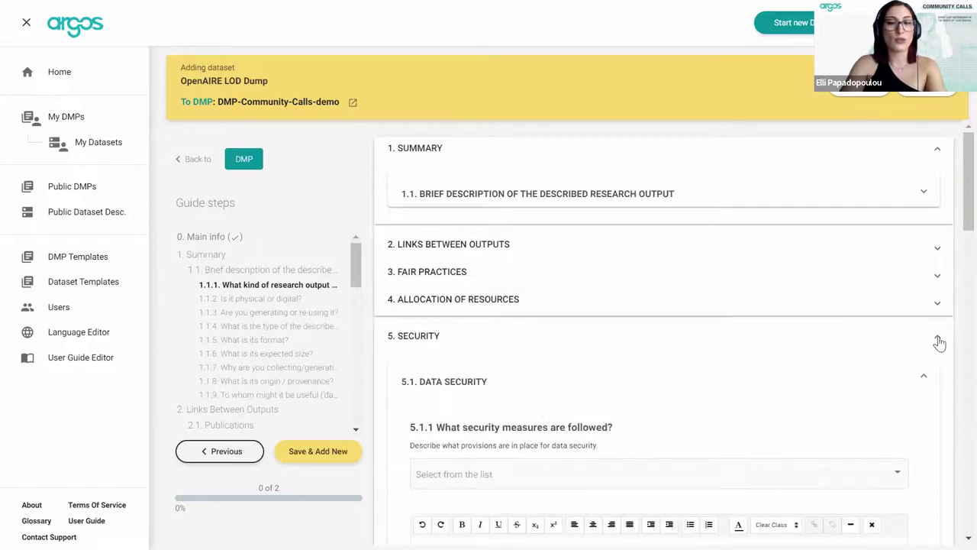
left_click(938, 341)
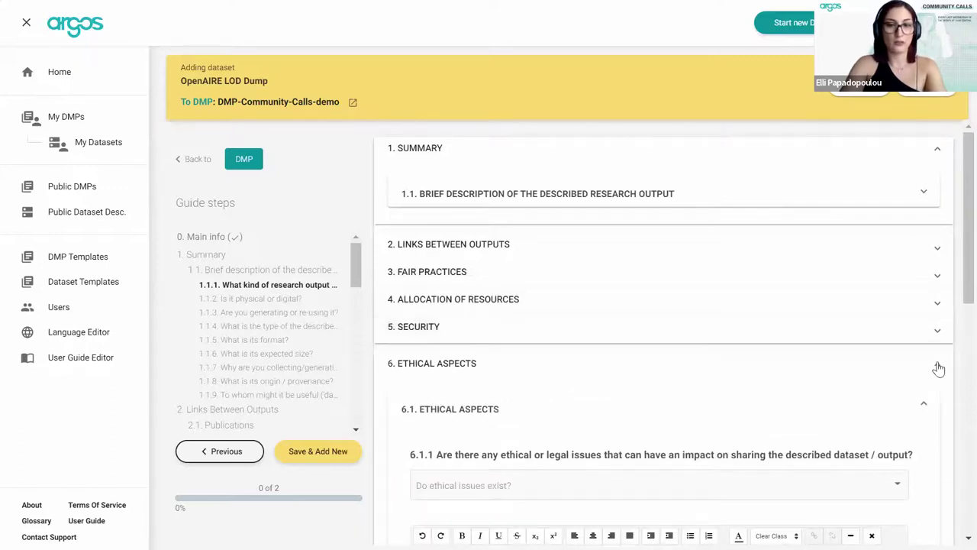
left_click(938, 367)
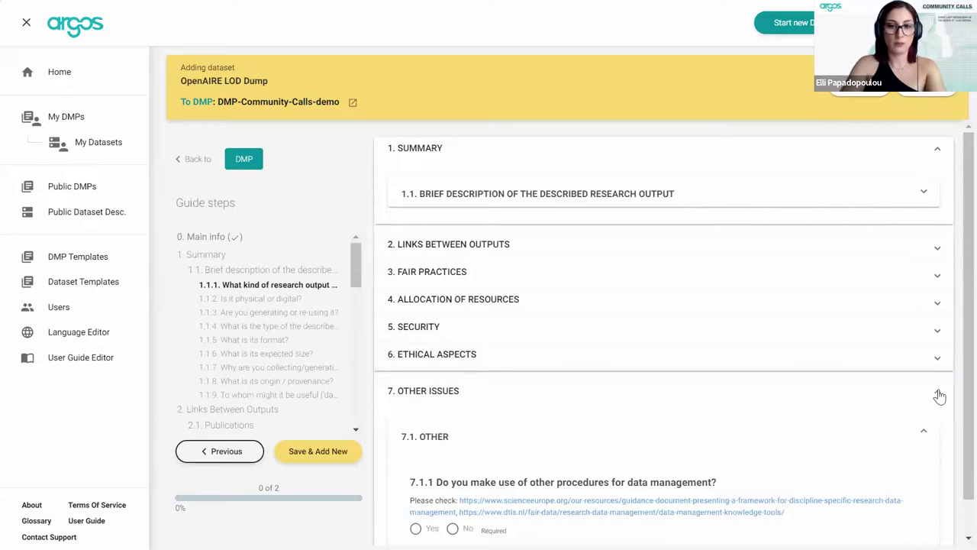
left_click(938, 395)
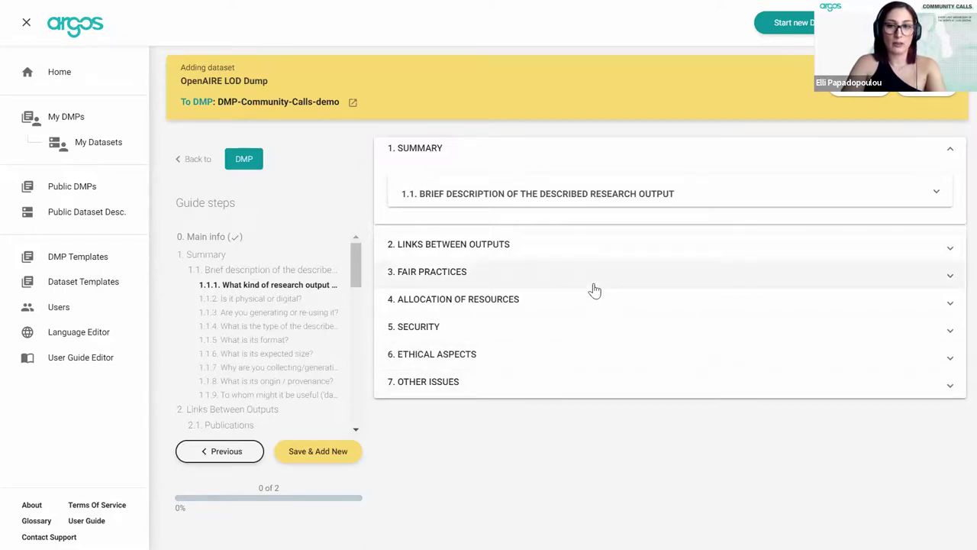
Step: Expand panel 1.1 and highlight the 1.1.1 question and explanation paragraphs while explaining them
left_click(557, 207)
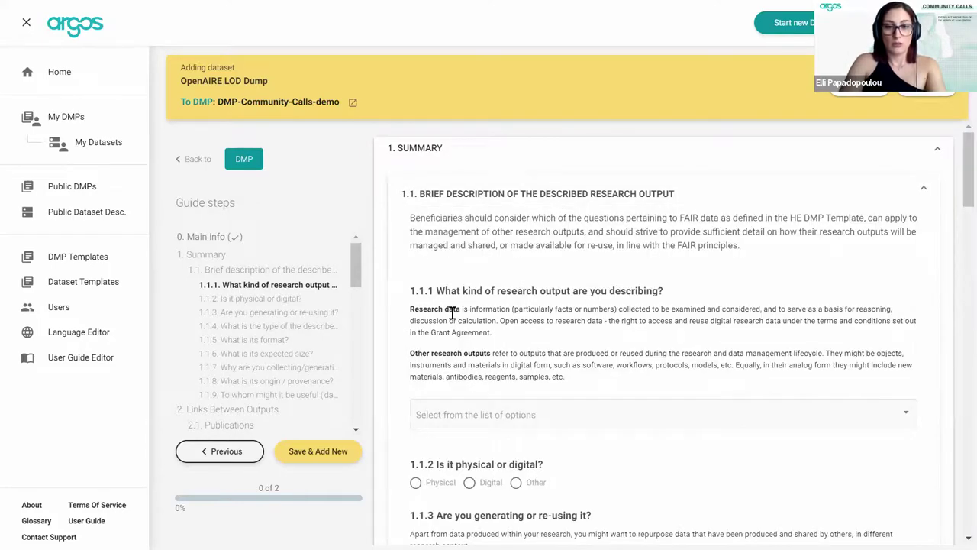
left_click_drag(436, 291, 672, 291)
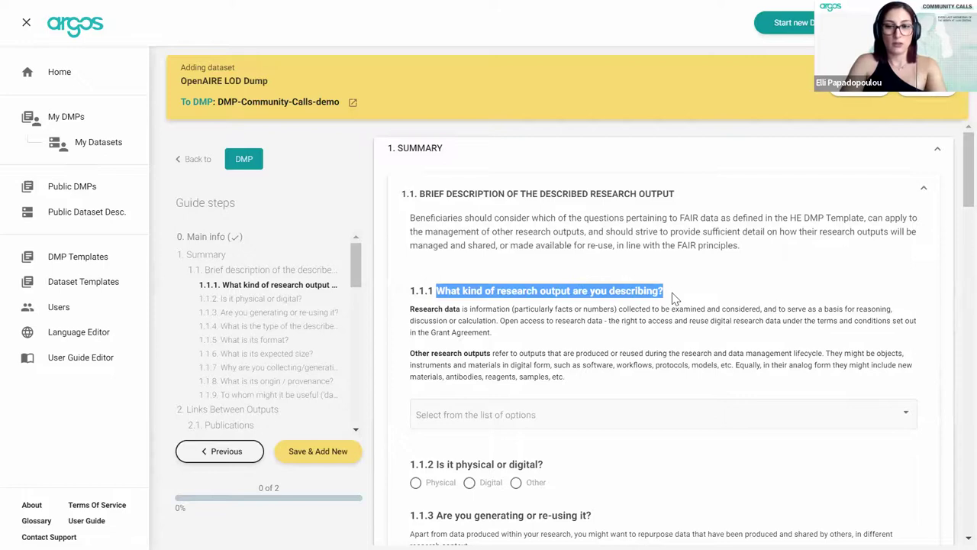
left_click(507, 313)
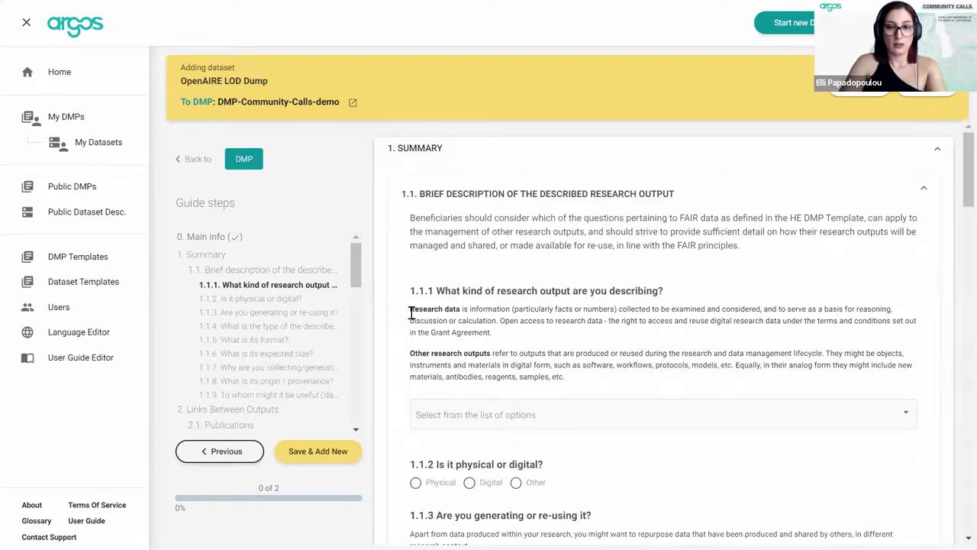
left_click_drag(411, 313, 575, 382)
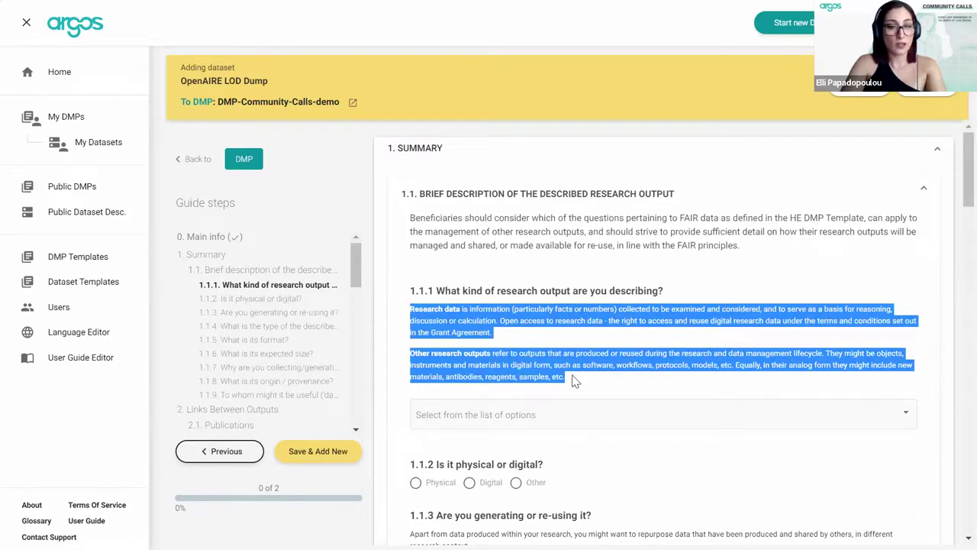
left_click(582, 382)
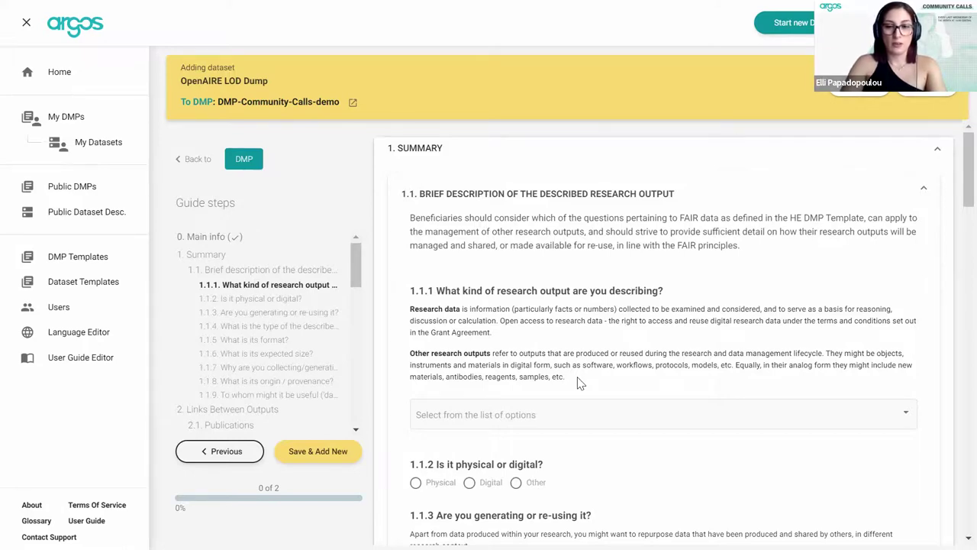
left_click_drag(577, 379, 410, 308)
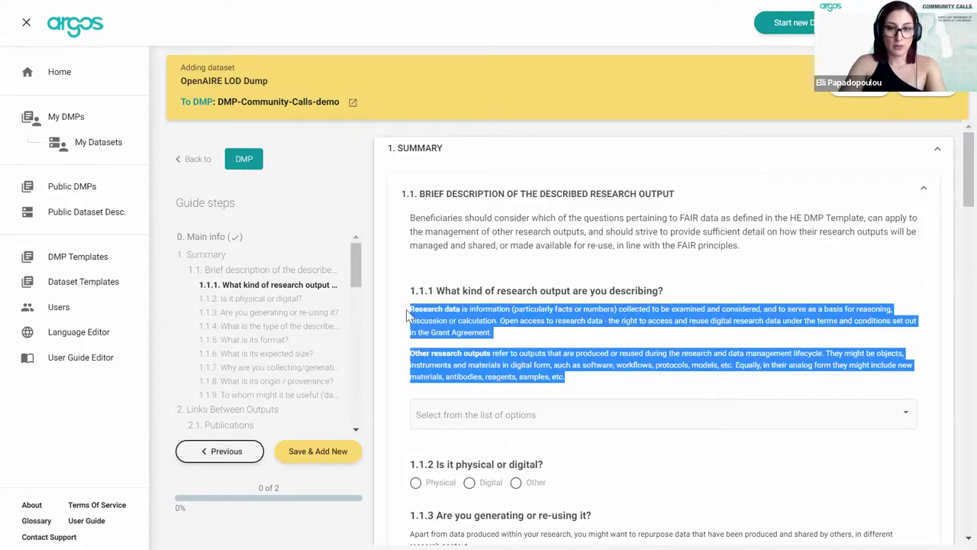
left_click(603, 397)
scroll(603, 397, "down", 1)
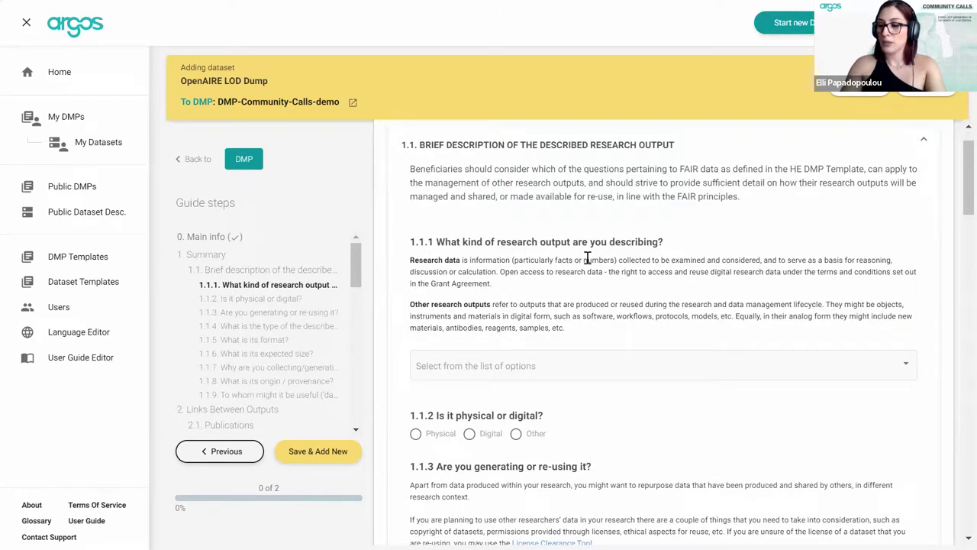
Step: Answer 1.1.1 with Research Data and set 1.1.2 to Physical, then Digital
left_click(596, 371)
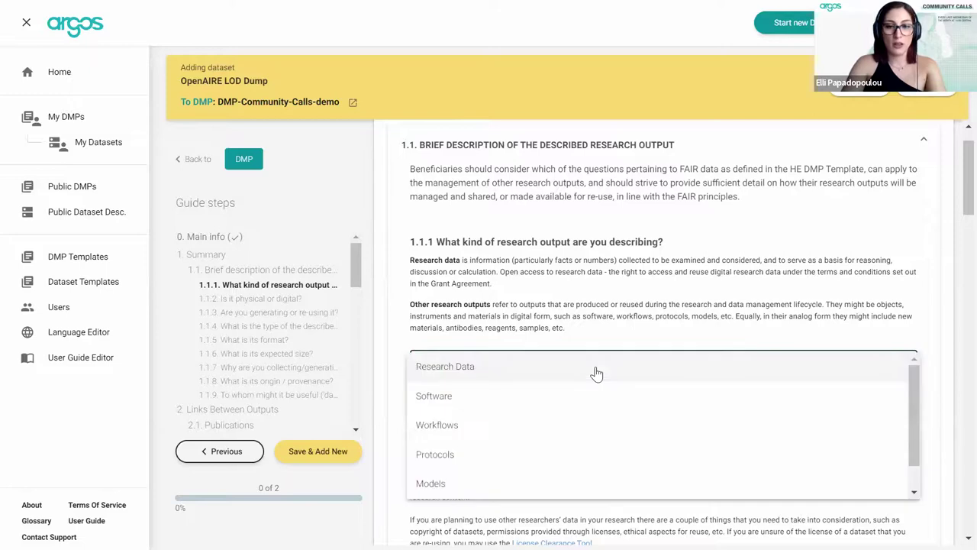
left_click(520, 379)
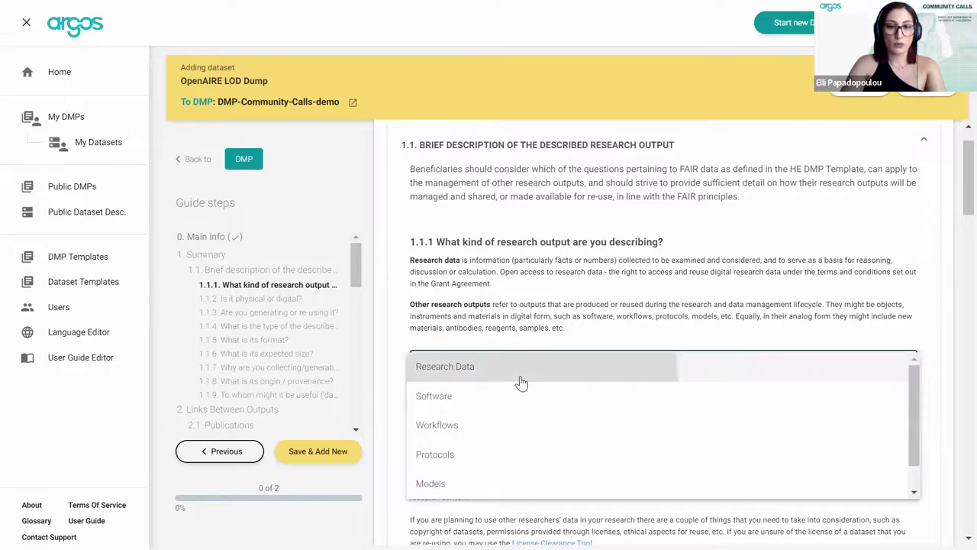
scroll(589, 412, "down", 2)
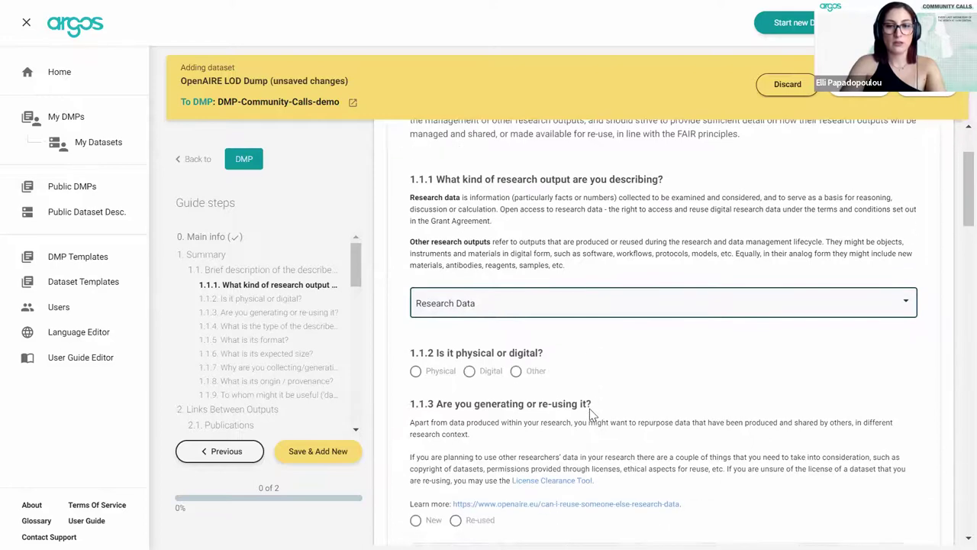
scroll(590, 413, "down", 2)
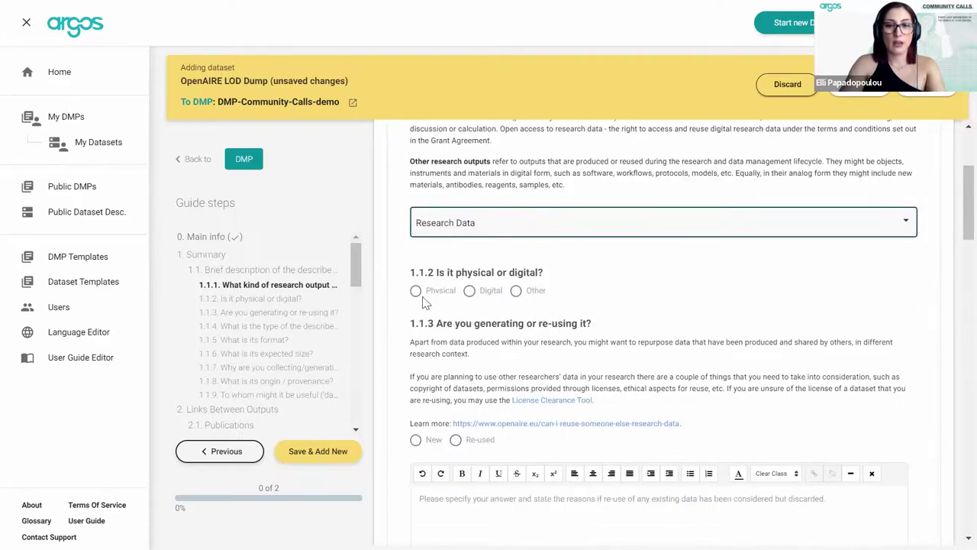
left_click(414, 296)
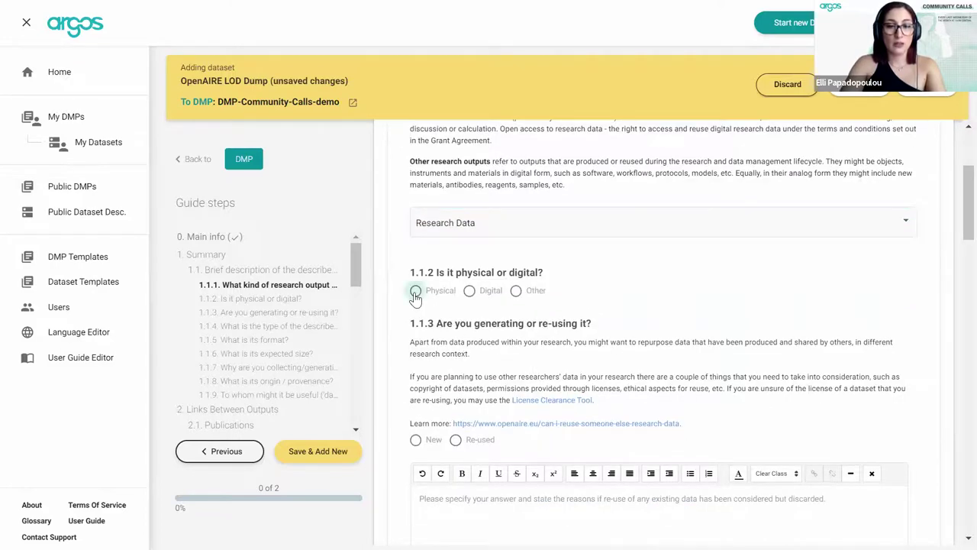
left_click(470, 295)
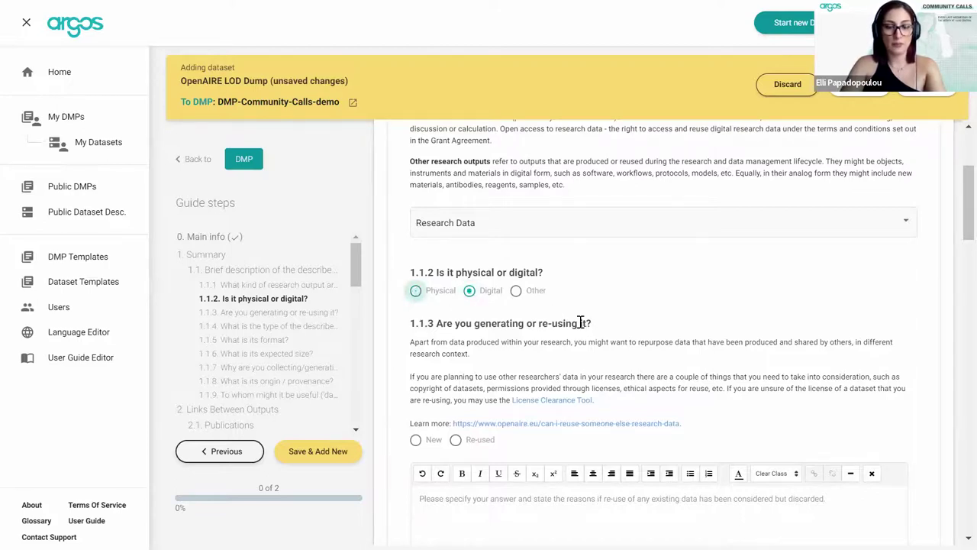
Step: Mark 1.1.3 as Re-used and start an answer explaining the data re-use
scroll(580, 322, "down", 2)
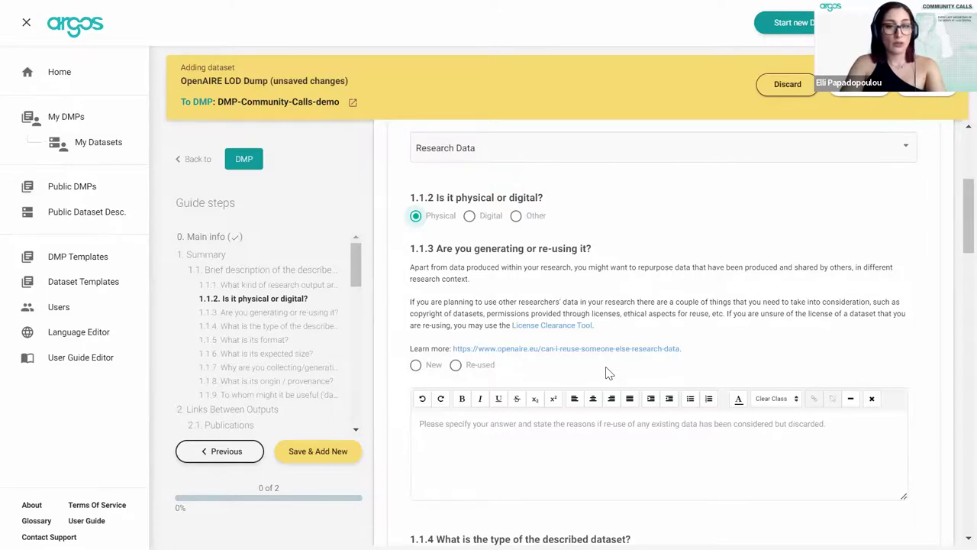
scroll(609, 373, "down", 1)
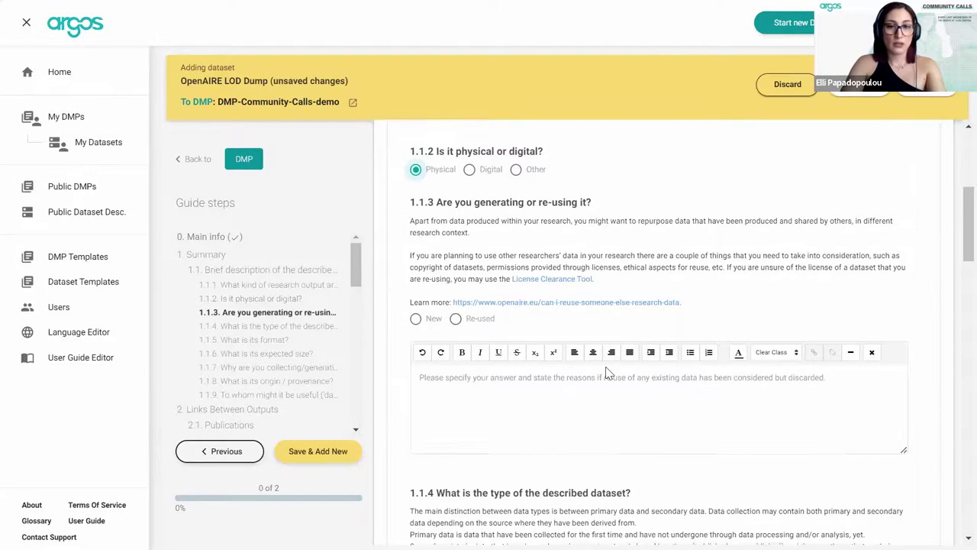
left_click(455, 317)
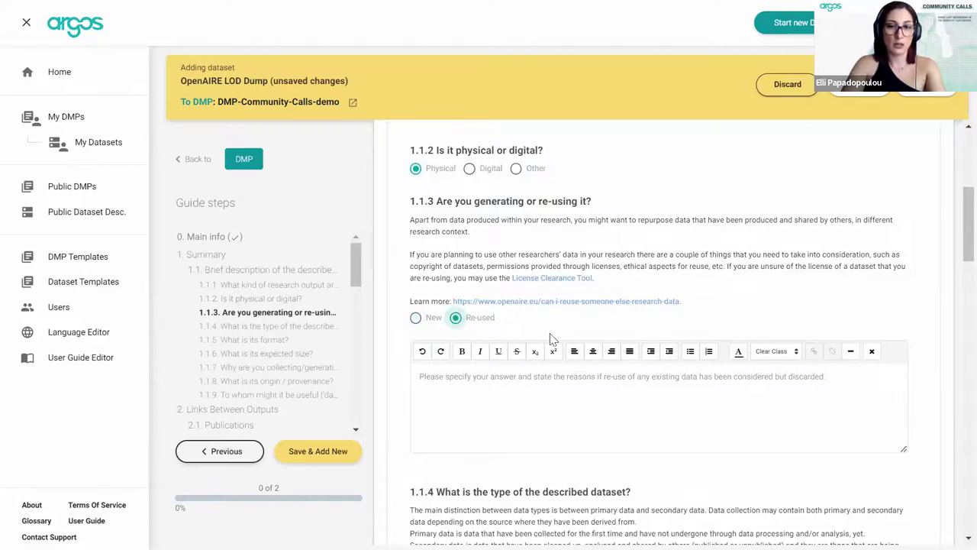
scroll(551, 340, "down", 1)
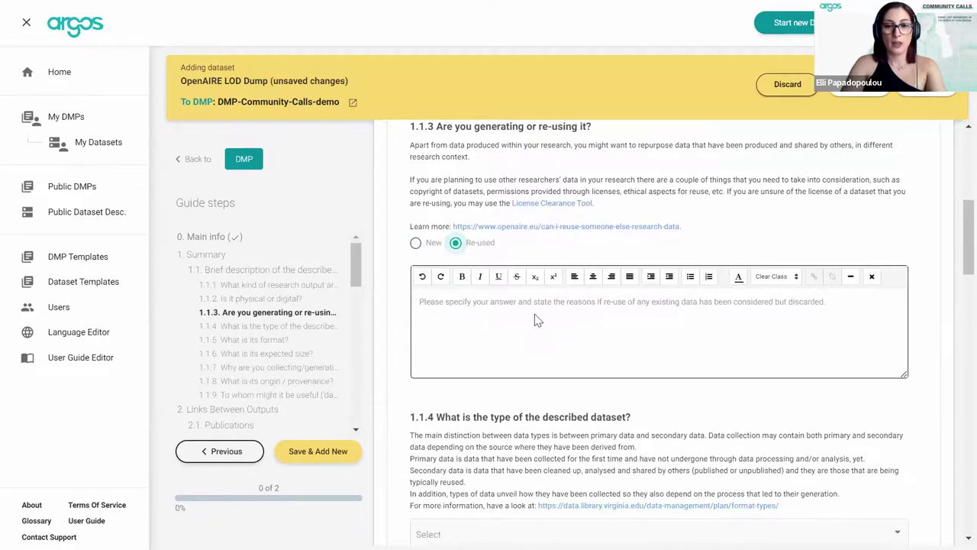
left_click(534, 313)
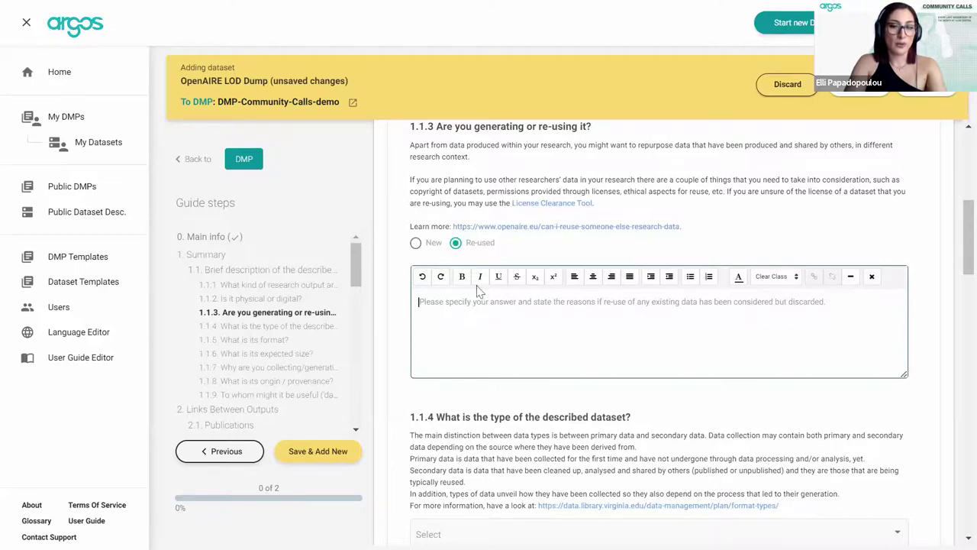
scroll(507, 324, "down", 5)
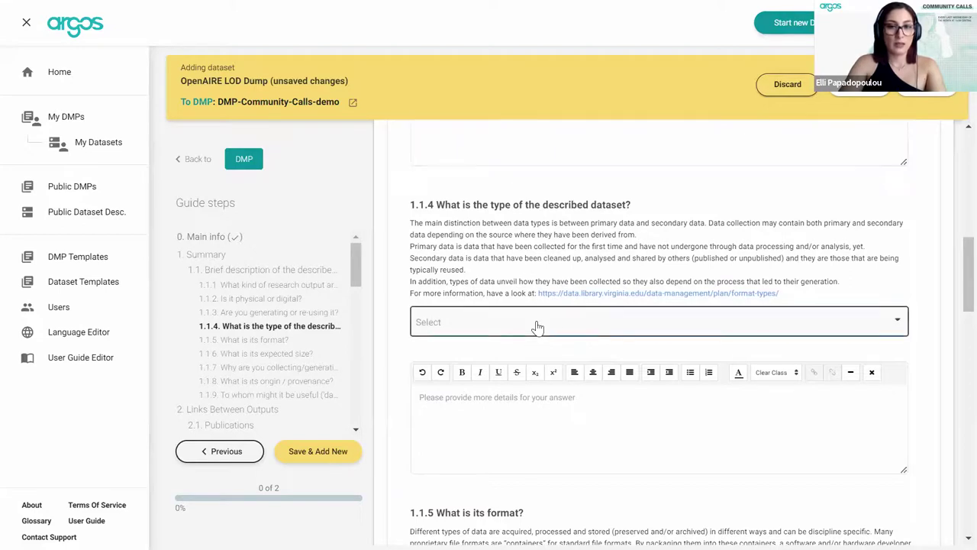
Step: Set question 1.1.4's dataset type to Experimental
left_click(484, 322)
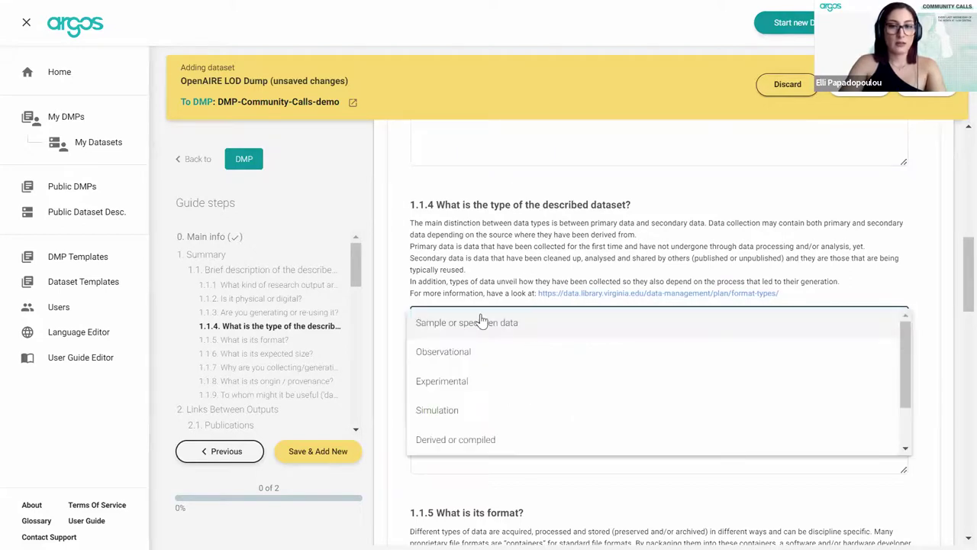
left_click(497, 390)
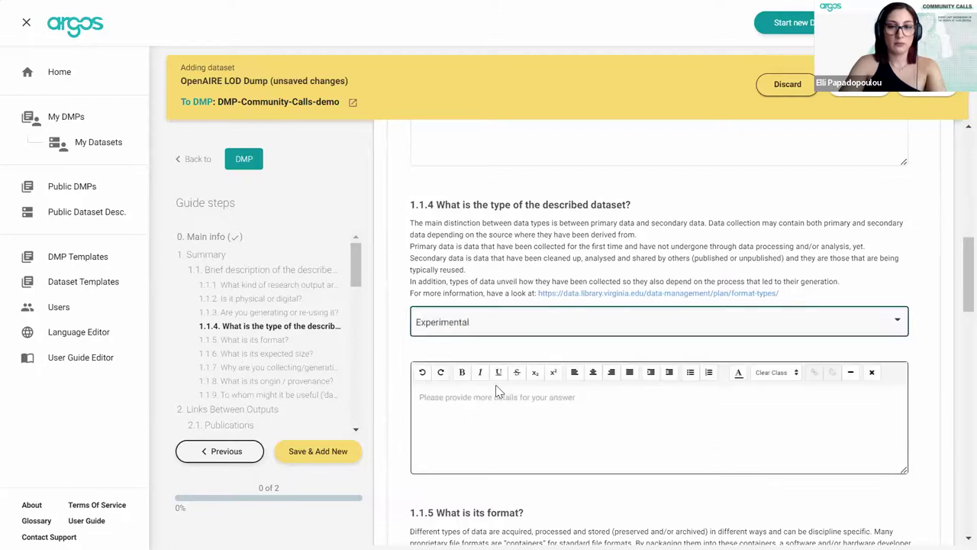
scroll(498, 391, "down", 1)
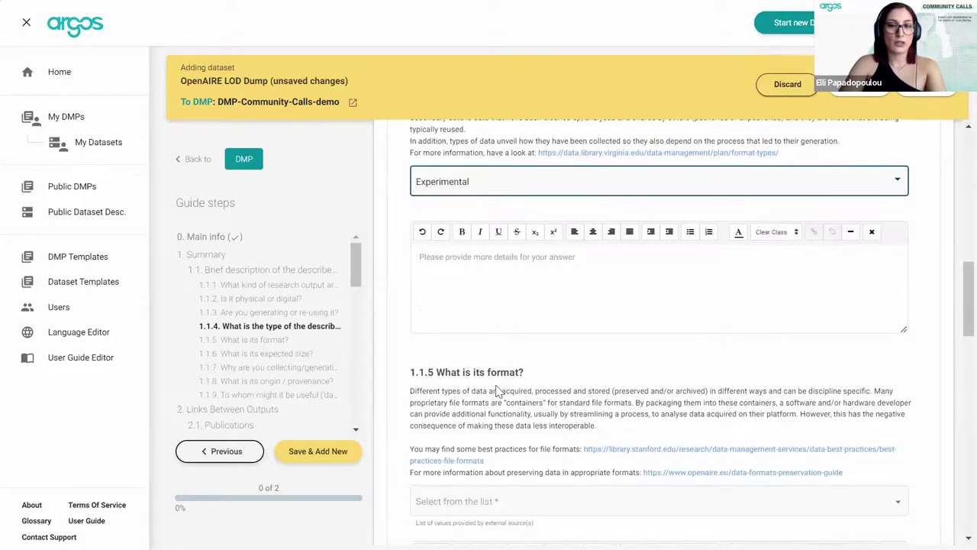
Step: Clear stray text so the dataset-type details box stays empty, then scroll to Links Between Outputs
left_click(526, 278)
type("hjvs")
key("BackSpace")
key("BackSpace")
key("BackSpace")
key("BackSpace")
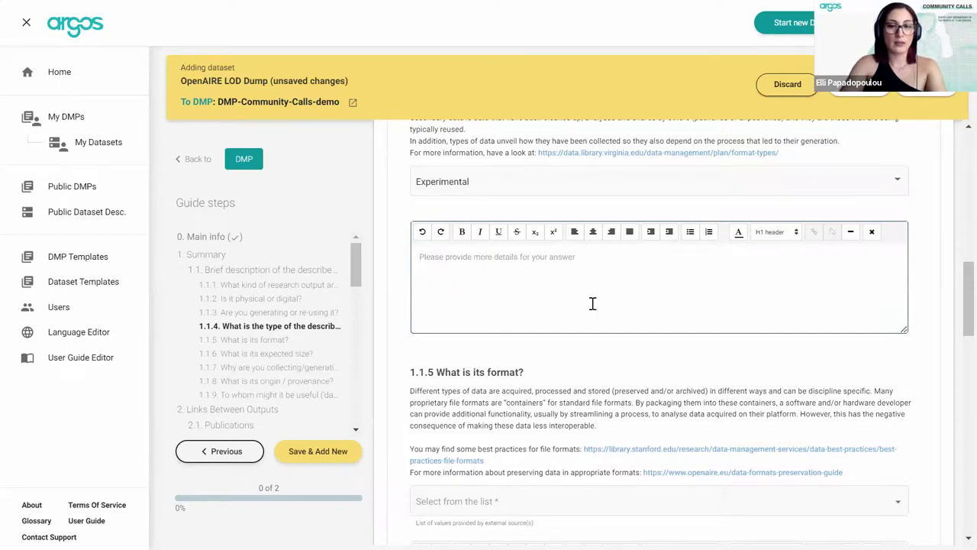
scroll(593, 304, "down", 1)
scroll(592, 306, "down", 3)
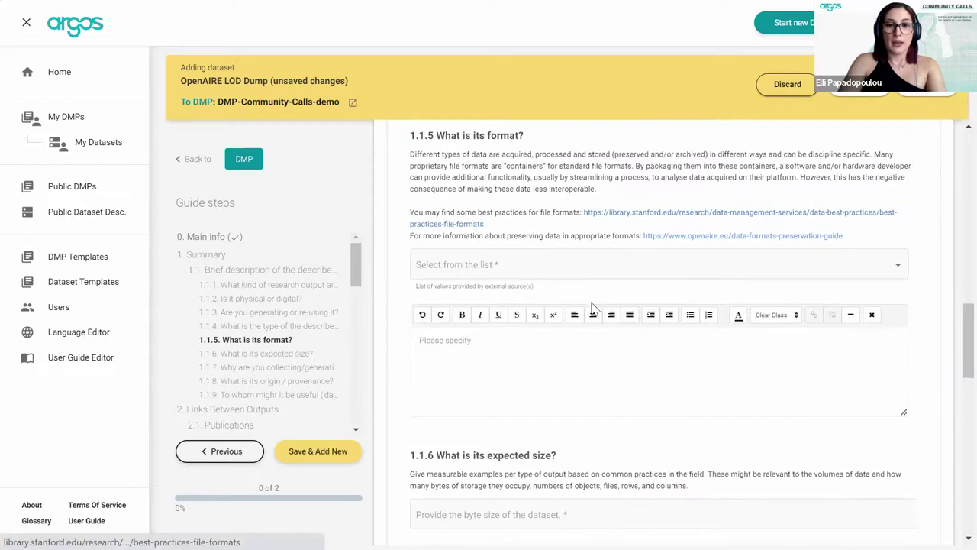
scroll(594, 308, "down", 8)
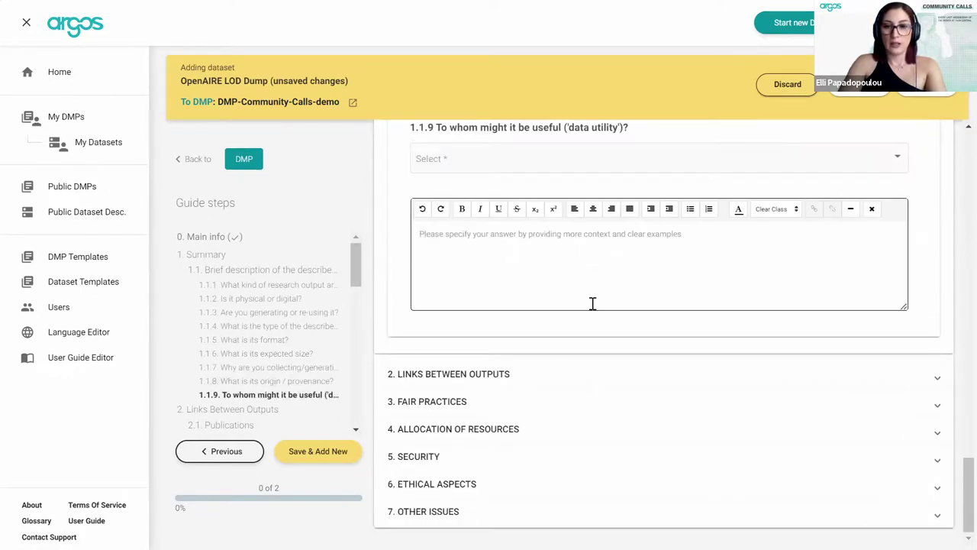
Step: Expand '2. Links Between Outputs' and scroll to the 2.1 Publications questions 2.1.1 and 2.1.2
left_click(550, 382)
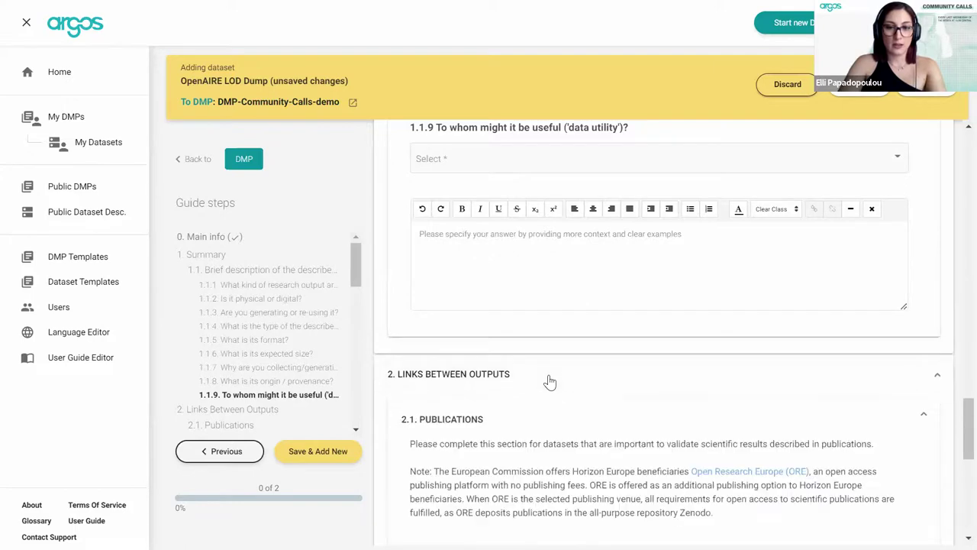
scroll(550, 382, "down", 3)
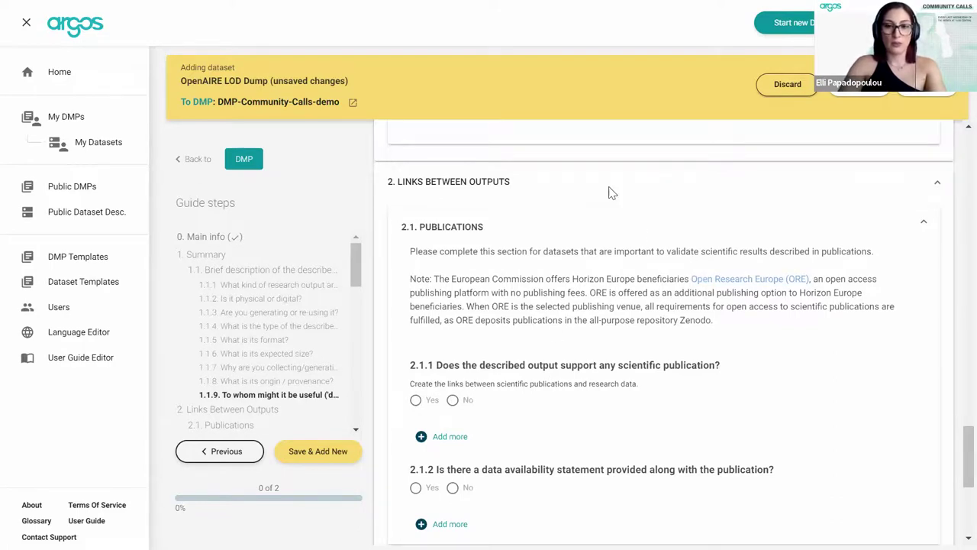
scroll(643, 236, "down", 1)
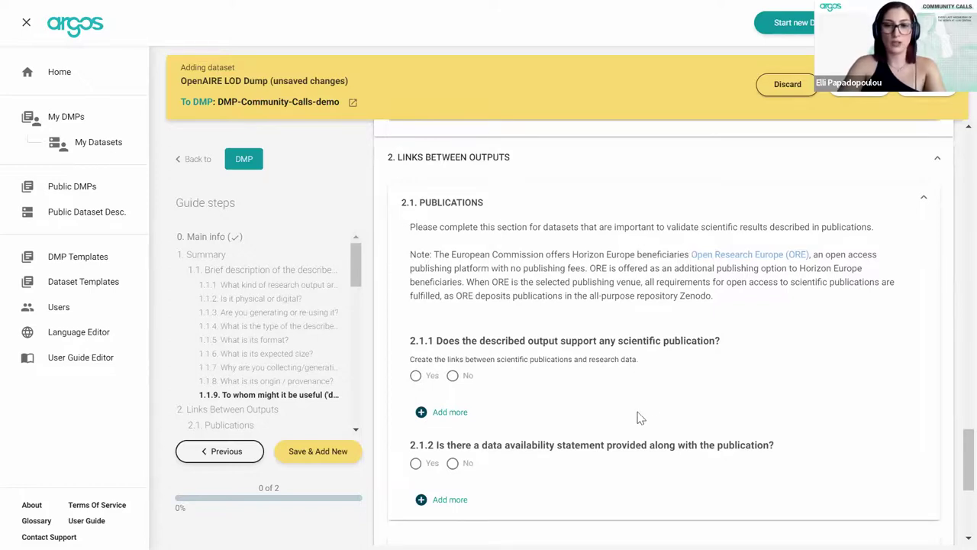
scroll(640, 417, "down", 1)
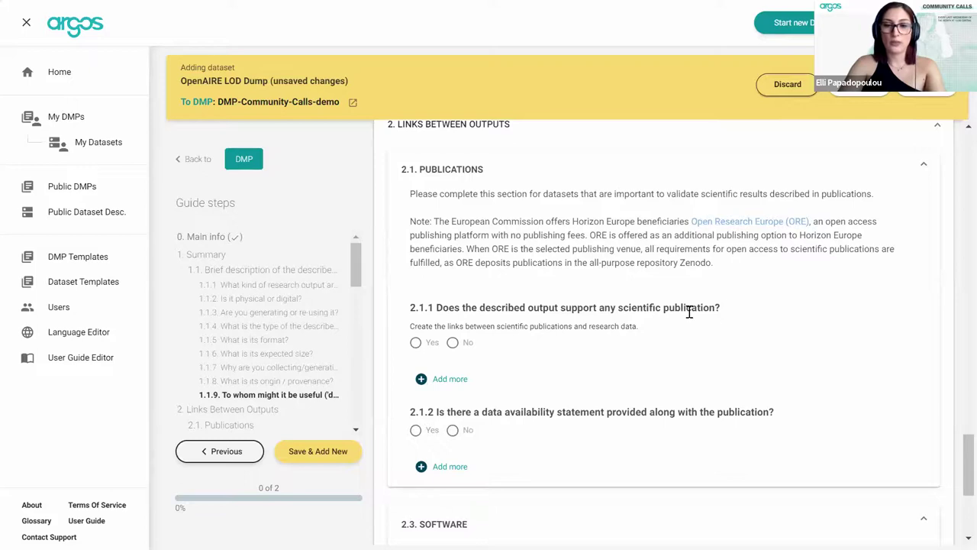
Step: Answer Yes to 2.1.1 and link the Erratum publication on the rostral supplementary motor area
left_click(416, 345)
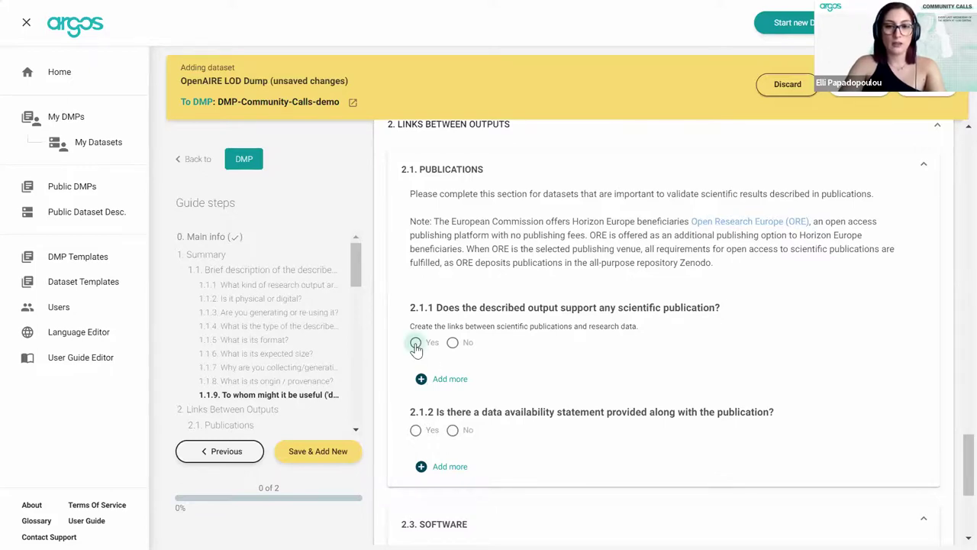
scroll(564, 413, "down", 1)
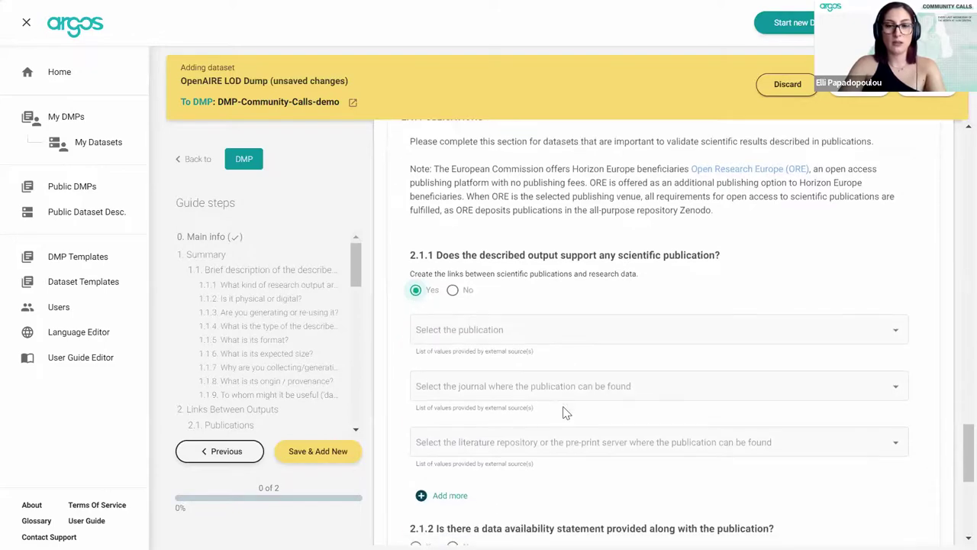
left_click(492, 326)
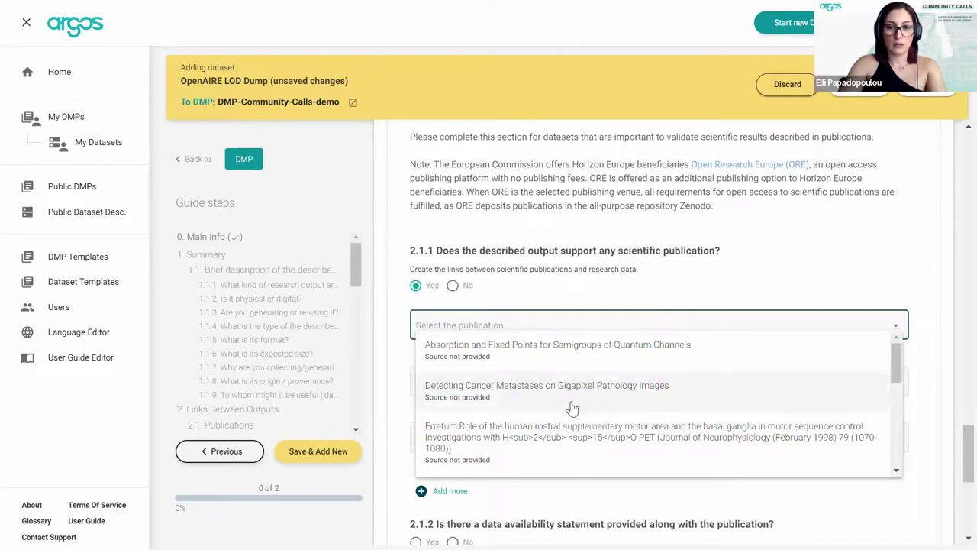
left_click(574, 429)
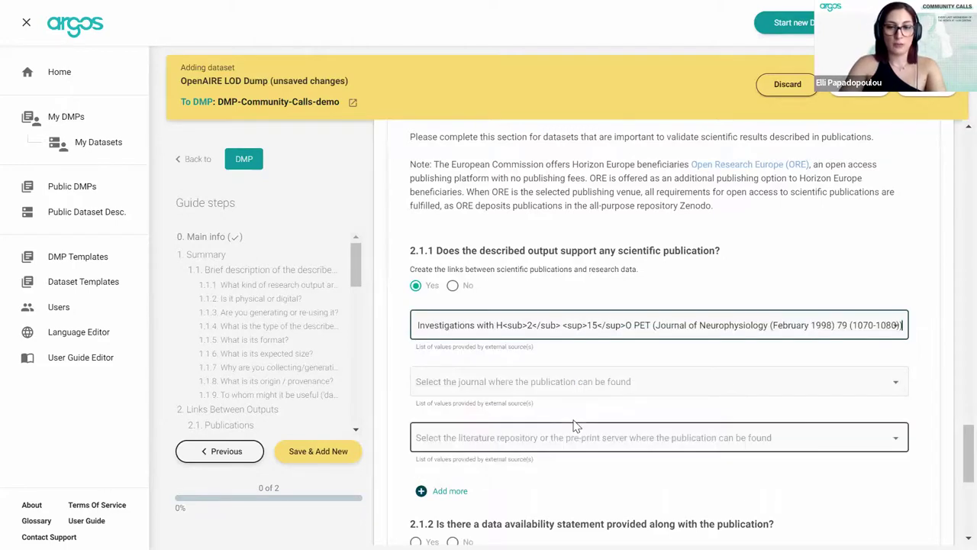
Step: Set the journal to Discrete Mathematics & Theoretical Computer Science and the repository to RECOLECTA
left_click(532, 383)
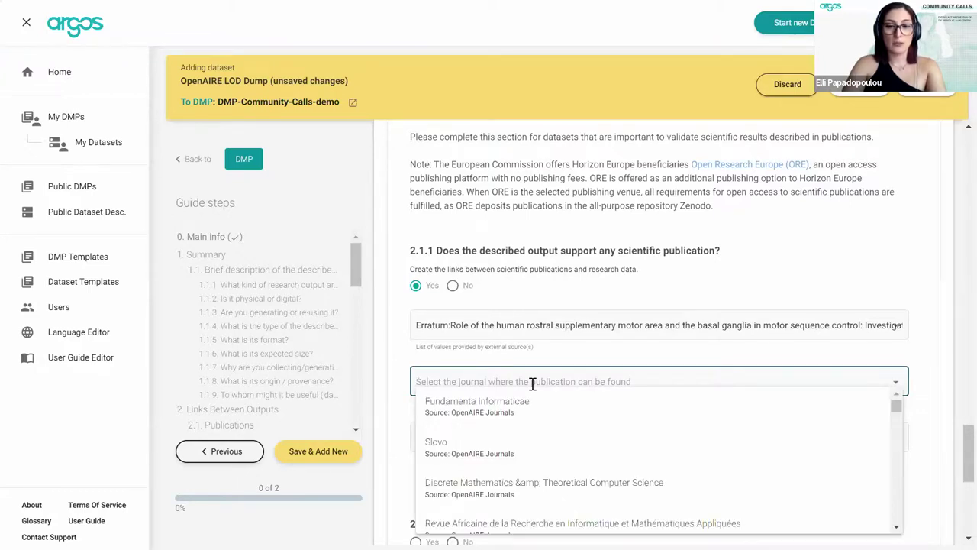
left_click(578, 481)
left_click(535, 438)
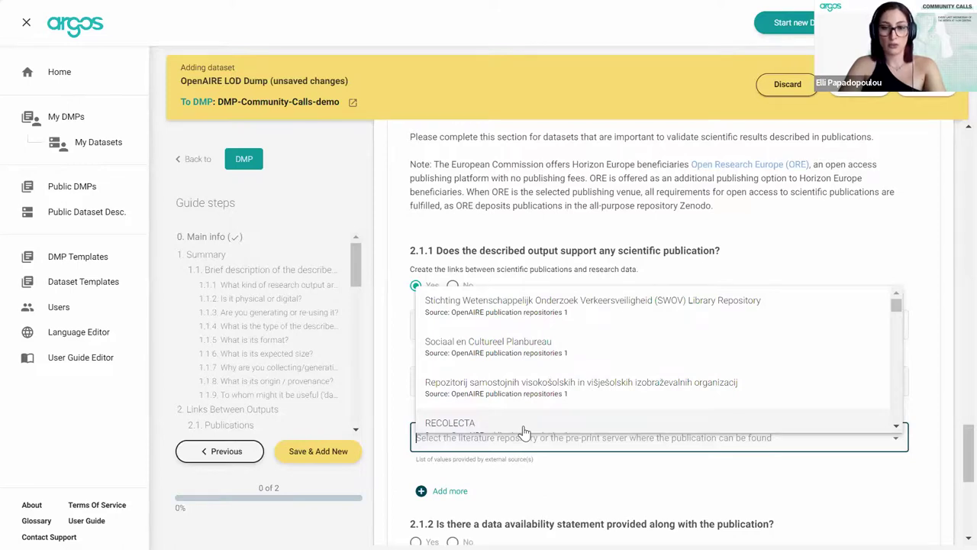
left_click(525, 424)
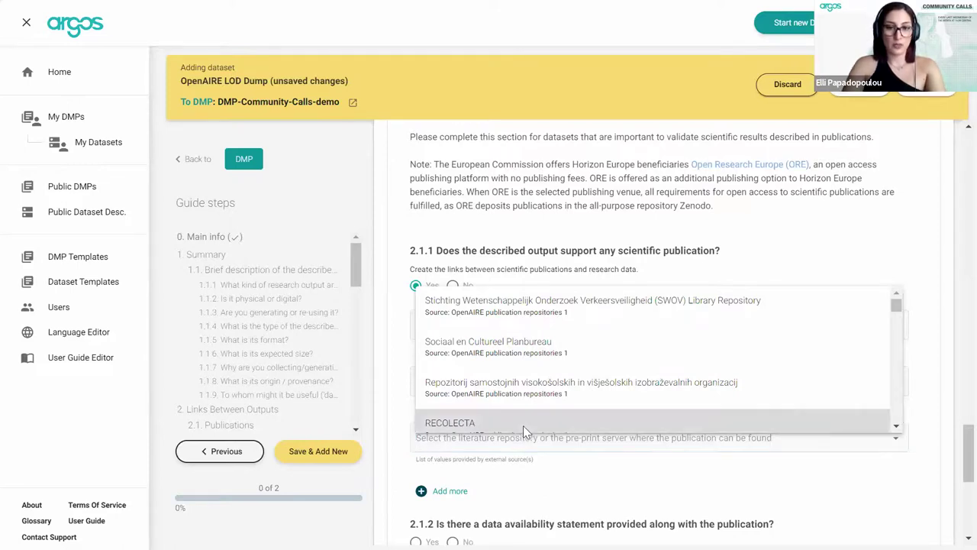